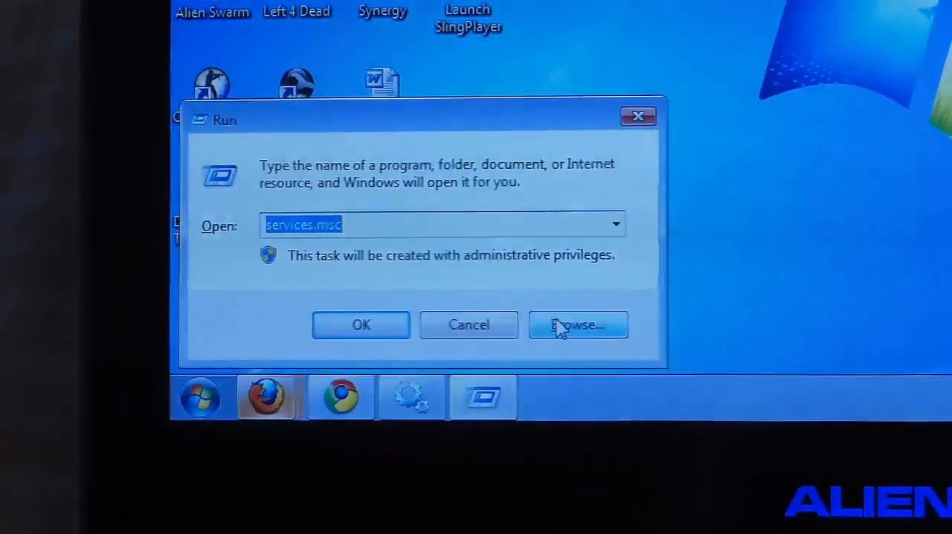
Launch services.msc from the Start menu's Run dialog
left_click(205, 400)
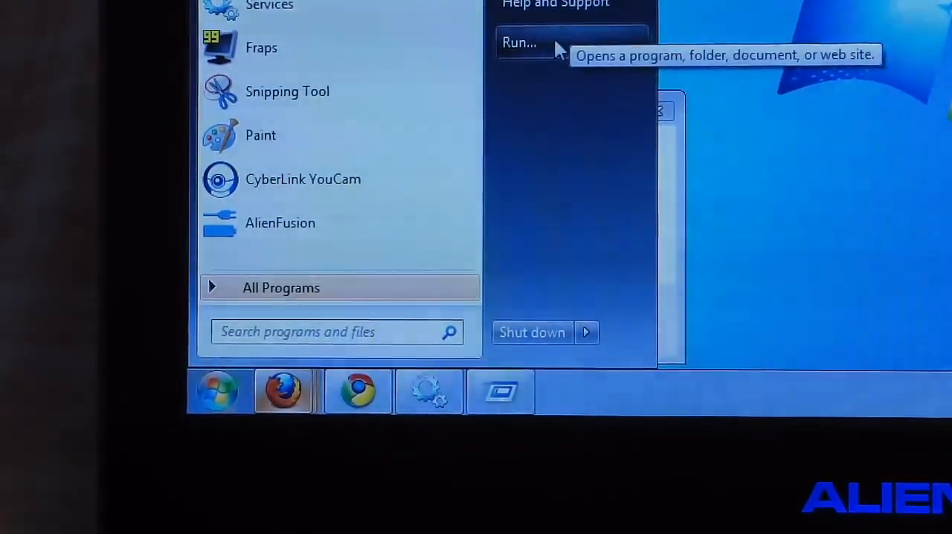
left_click(542, 193)
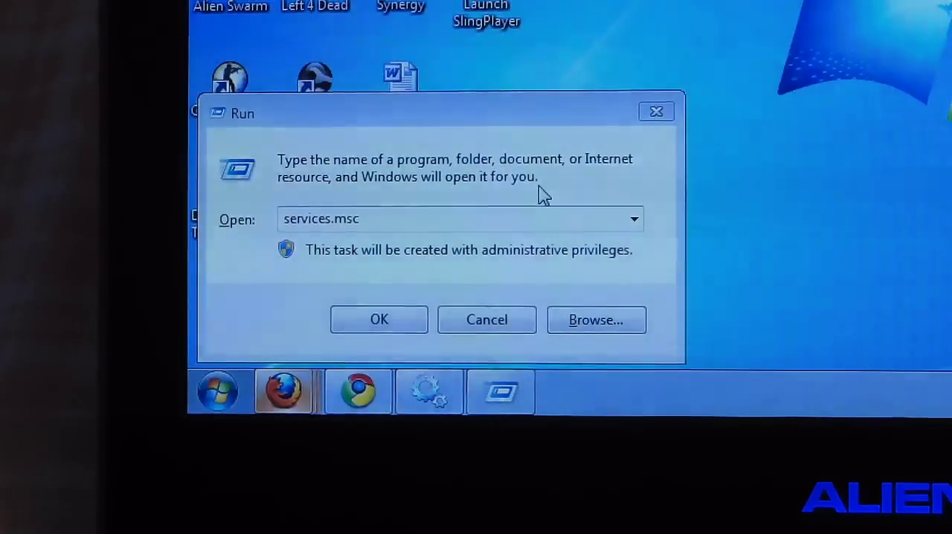
left_click(514, 216)
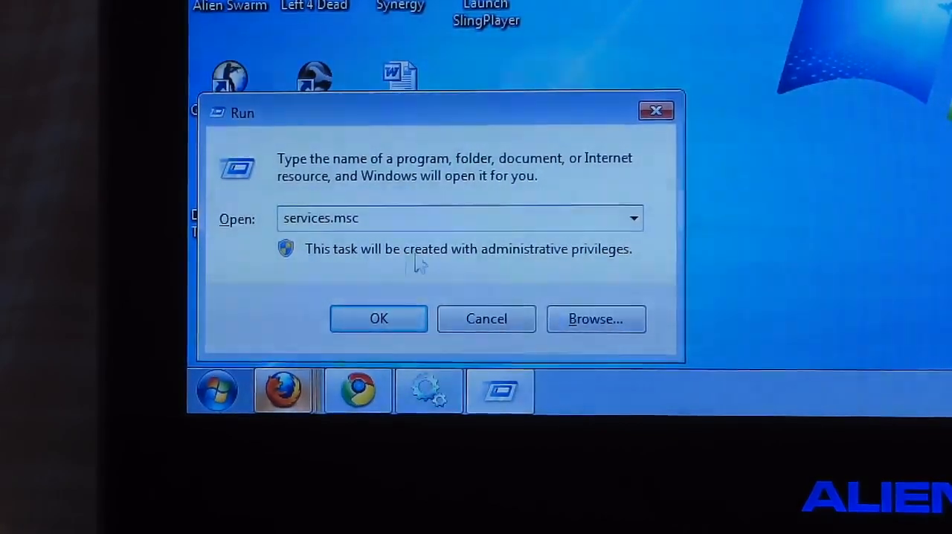
left_click(385, 319)
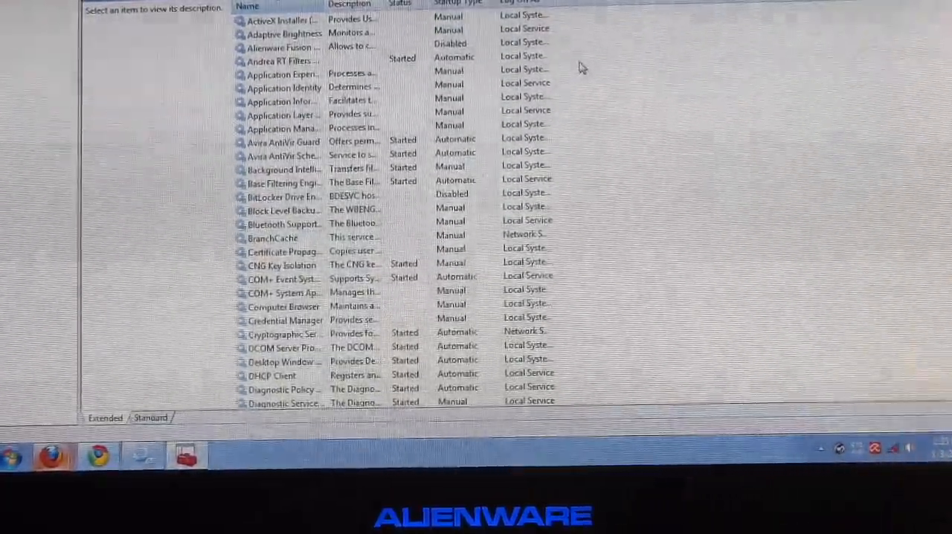
Select a service, then locate and select WLAN AutoConfig in the list
left_click(551, 86)
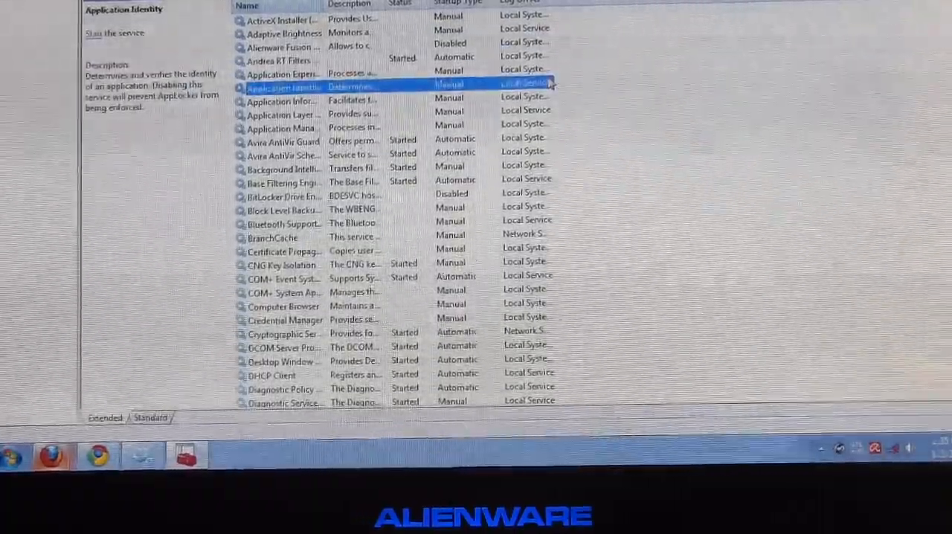
scroll(551, 86, "down", 10)
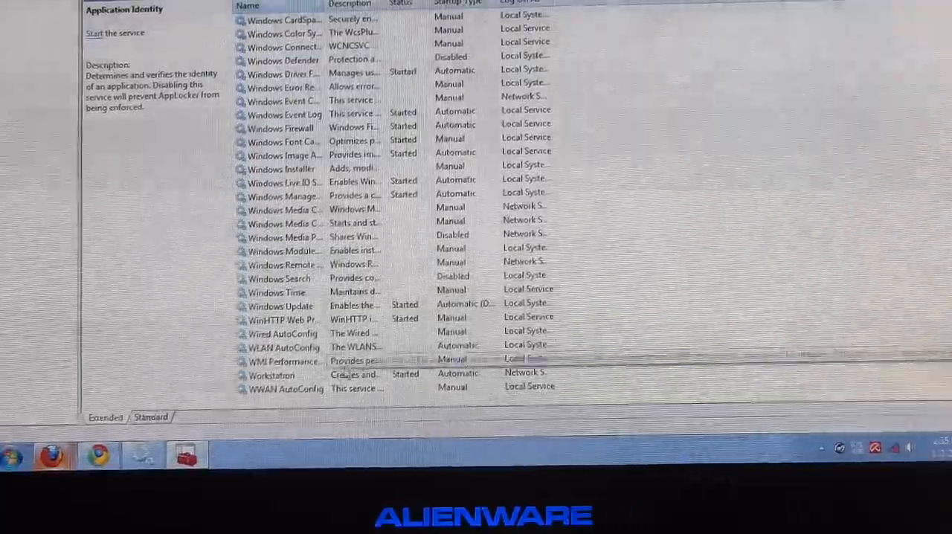
left_click(301, 348)
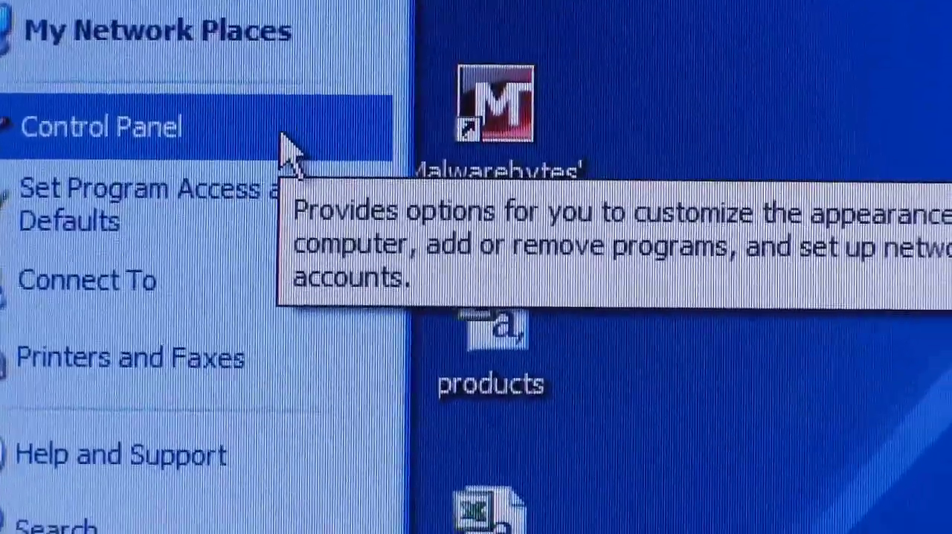
left_click(287, 145)
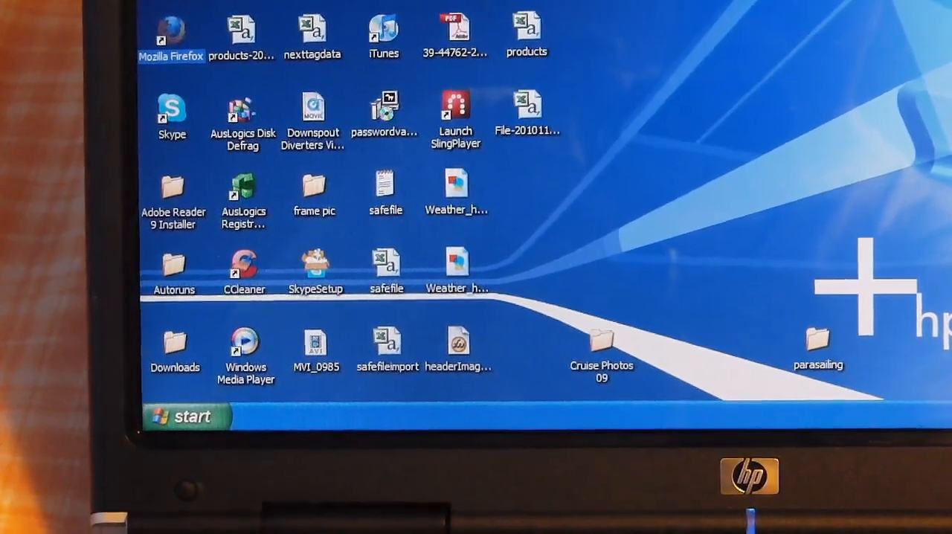
Show all network connections and bring up properties for Wireless Network Connection 2
left_click(186, 416)
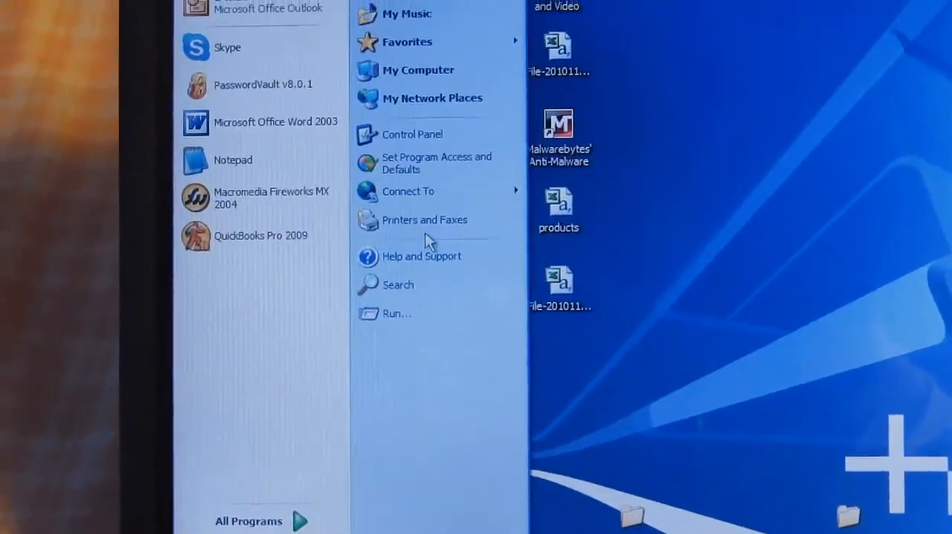
mouse_move(416, 179)
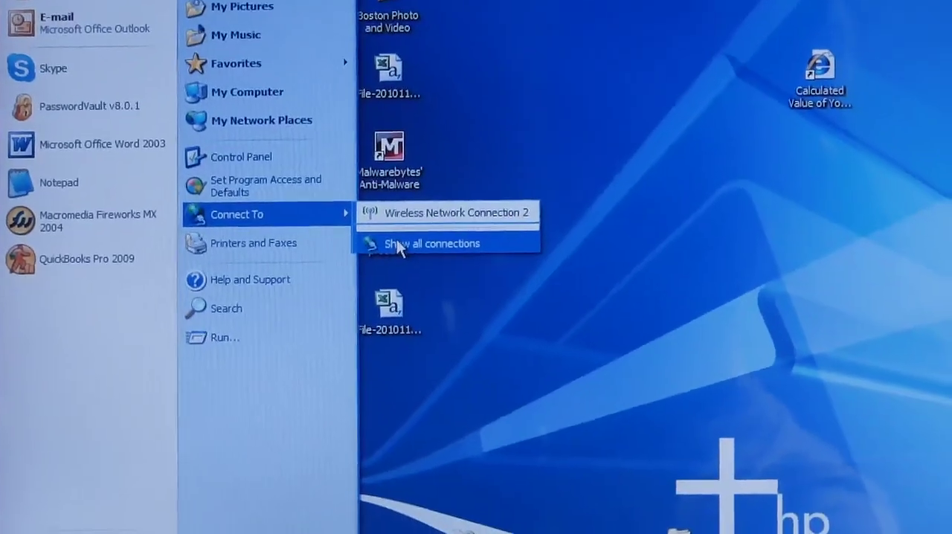
left_click(551, 216)
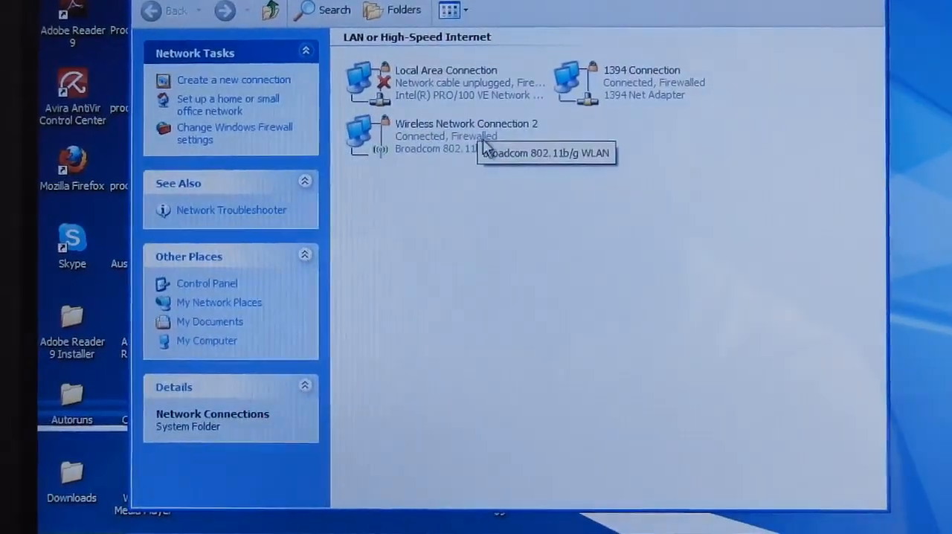
left_click(491, 141)
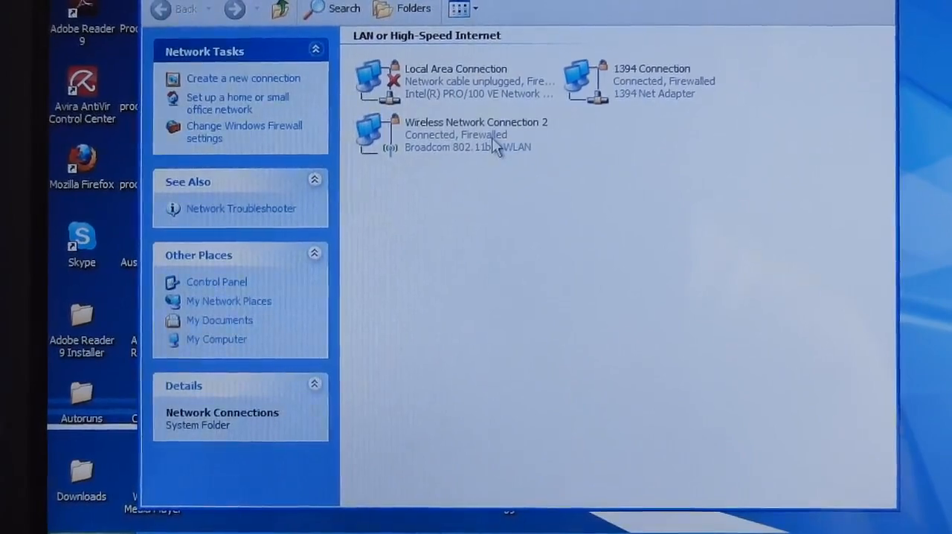
left_click(494, 139)
right_click(493, 139)
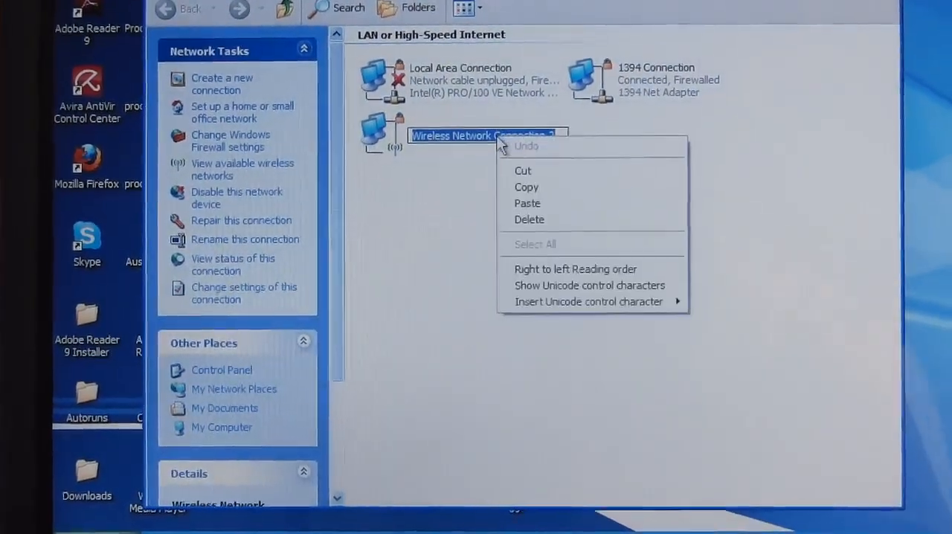
key("Escape")
key("Escape")
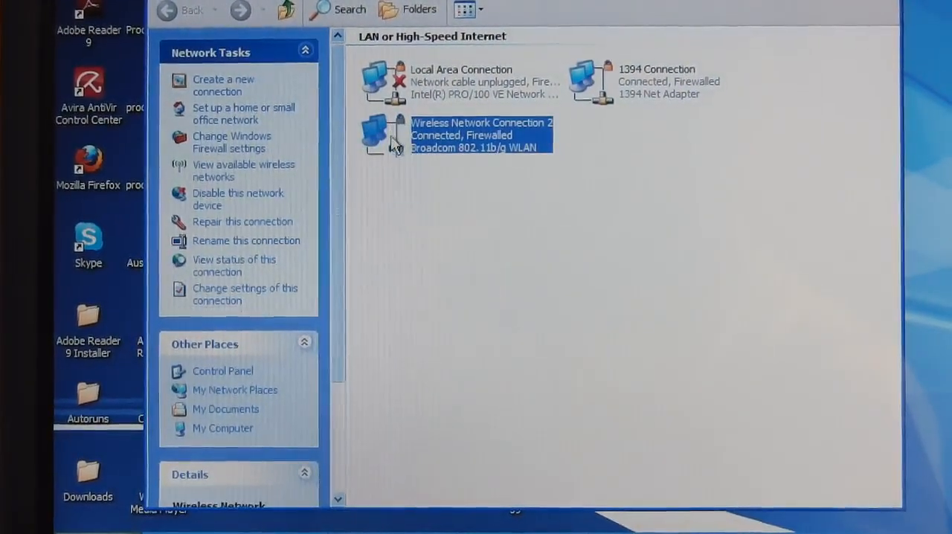
right_click(392, 136)
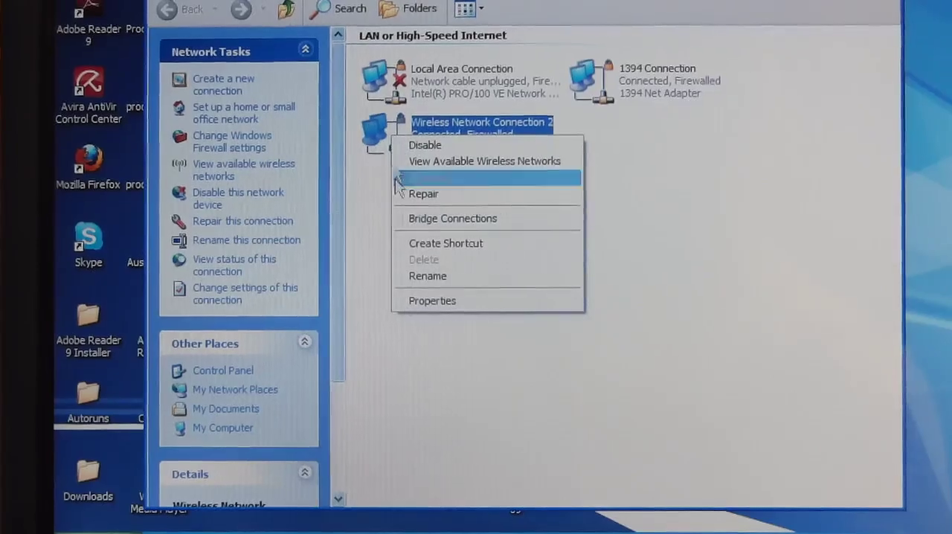
left_click(454, 301)
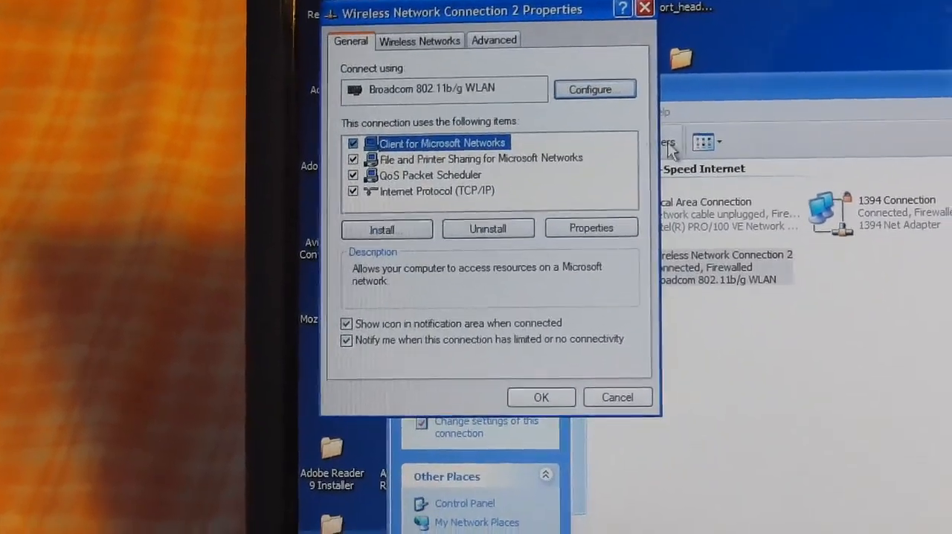
Review the Wireless Networks settings for Speranza Home, then close the properties
left_click(458, 42)
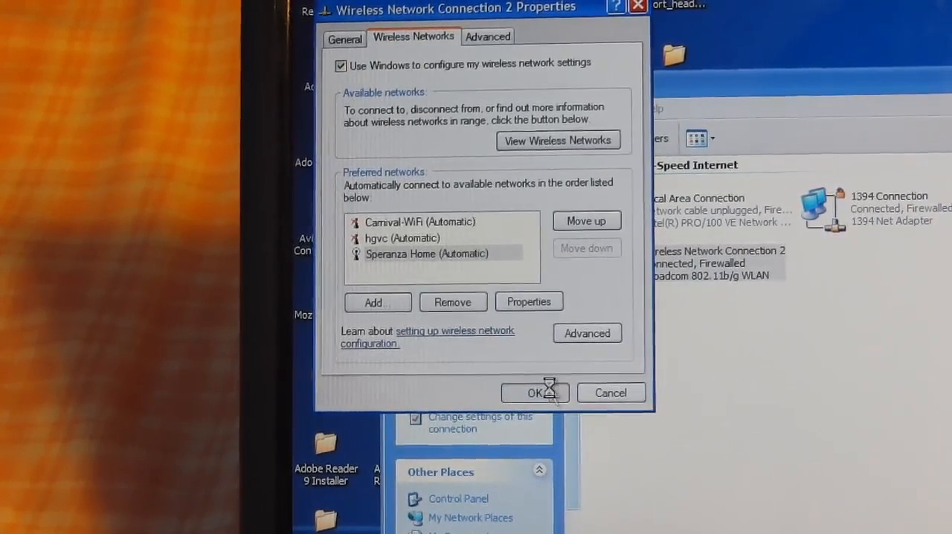
key("Return")
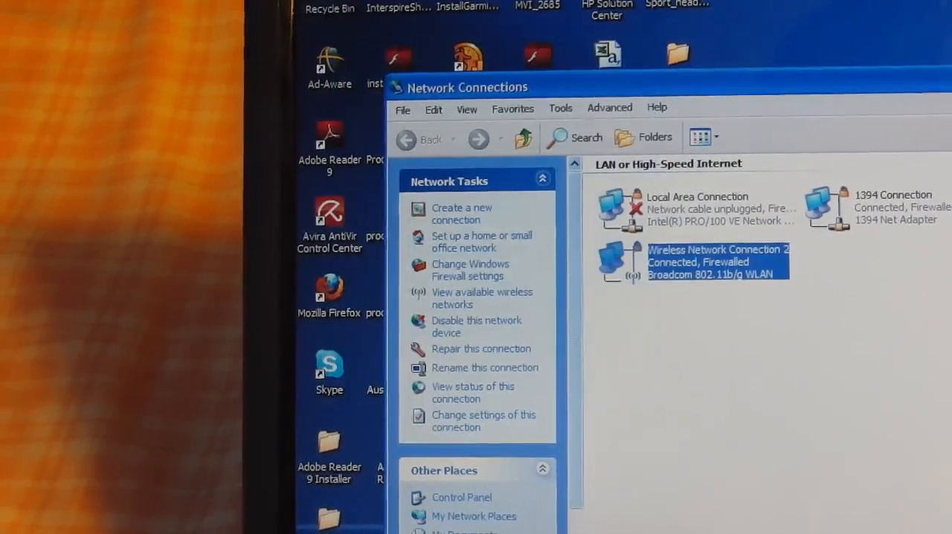
Close Network Connections and bring up the wireless tray icon's options
key("alt+F4")
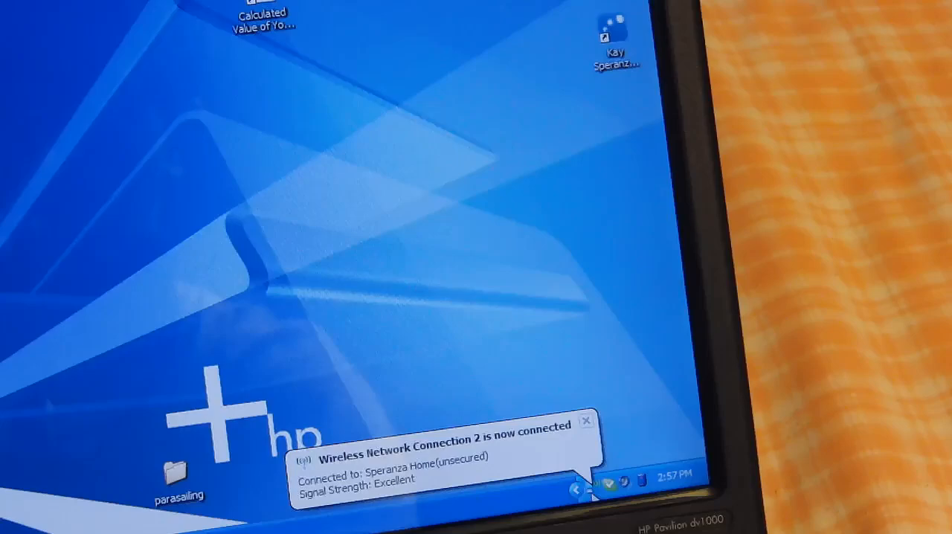
right_click(598, 484)
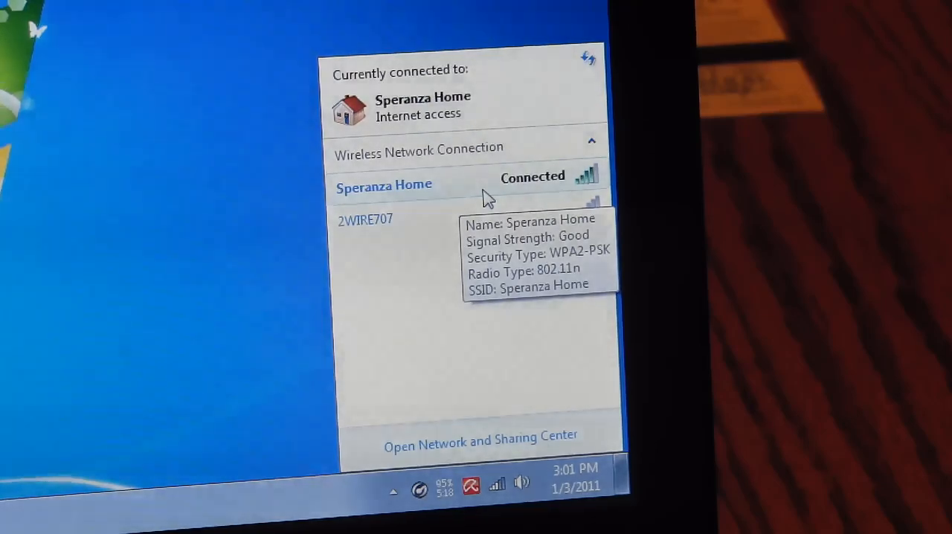
View the connection status of the Speranza Home network from the network flyout
right_click(487, 197)
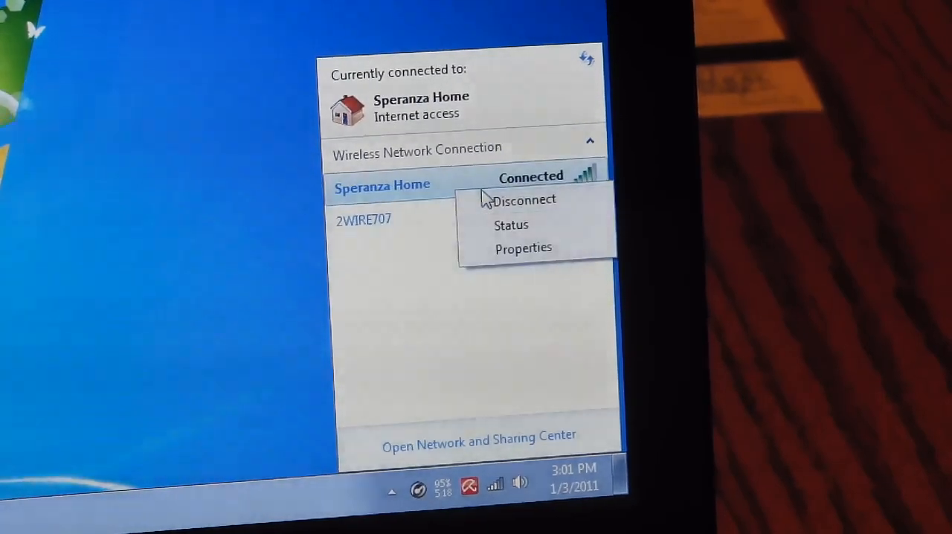
left_click(510, 222)
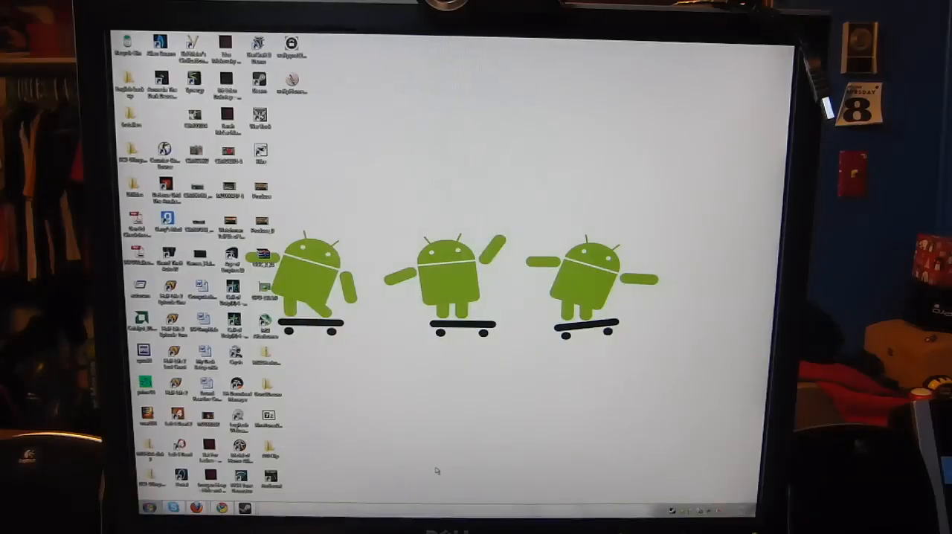
Start a new Mozilla Firefox window from the Start menu
key("super")
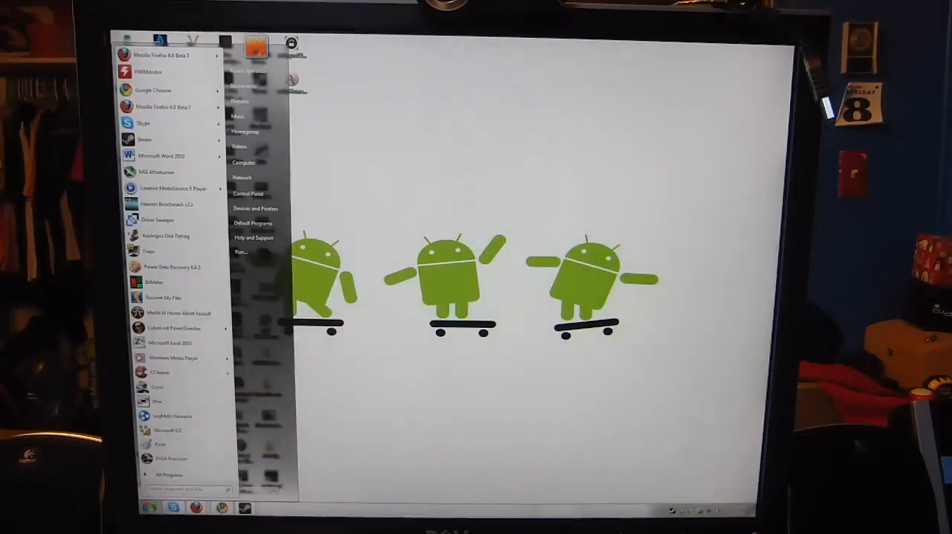
left_click(347, 434)
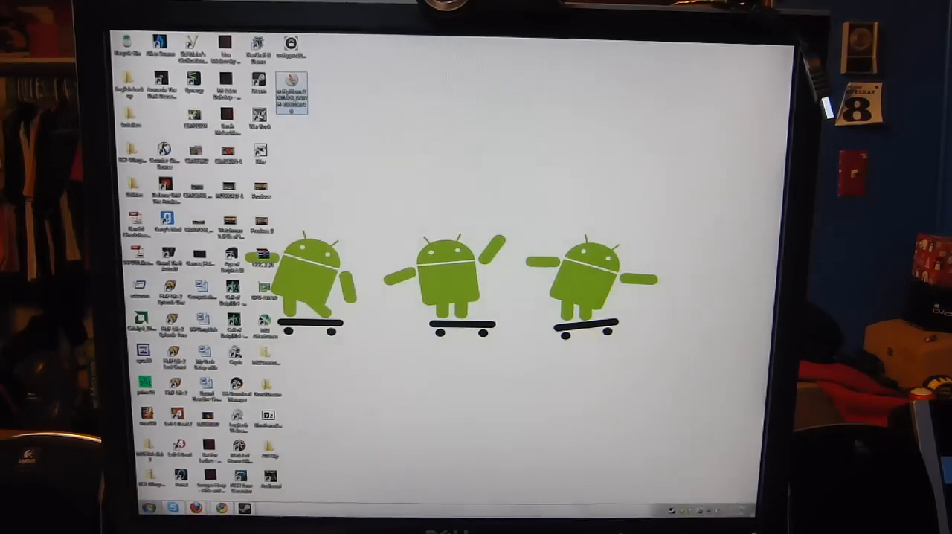
key("super")
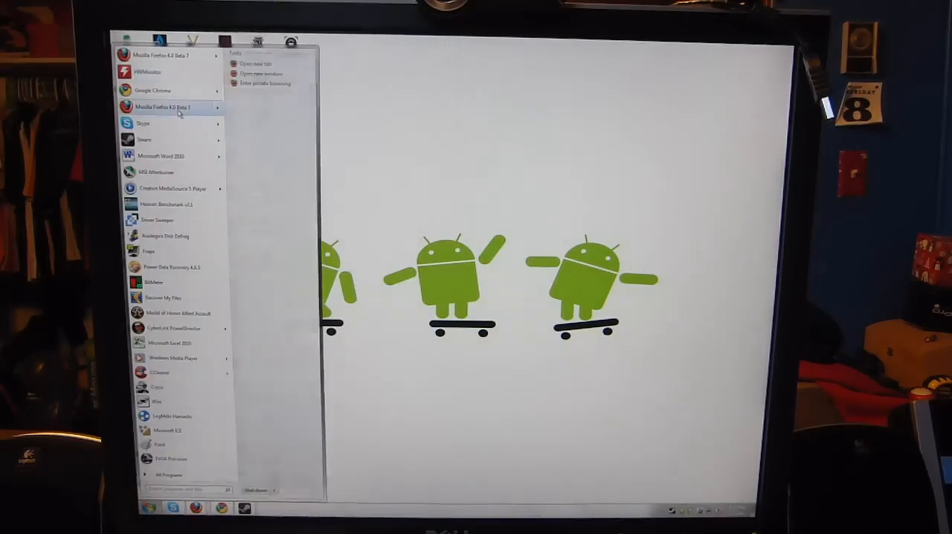
left_click(178, 109)
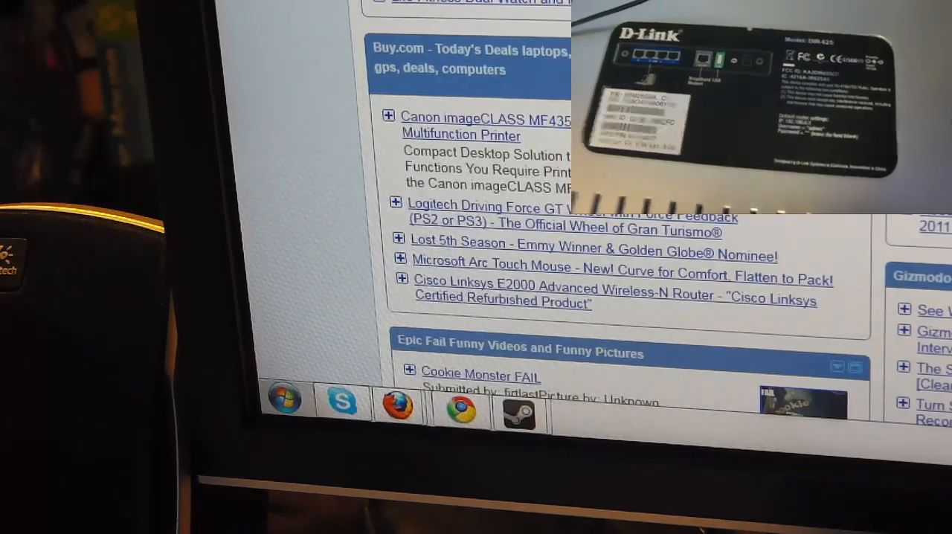
Run ipconfig in a command prompt to read the default gateway 192.168.1.1, then close it
key("super")
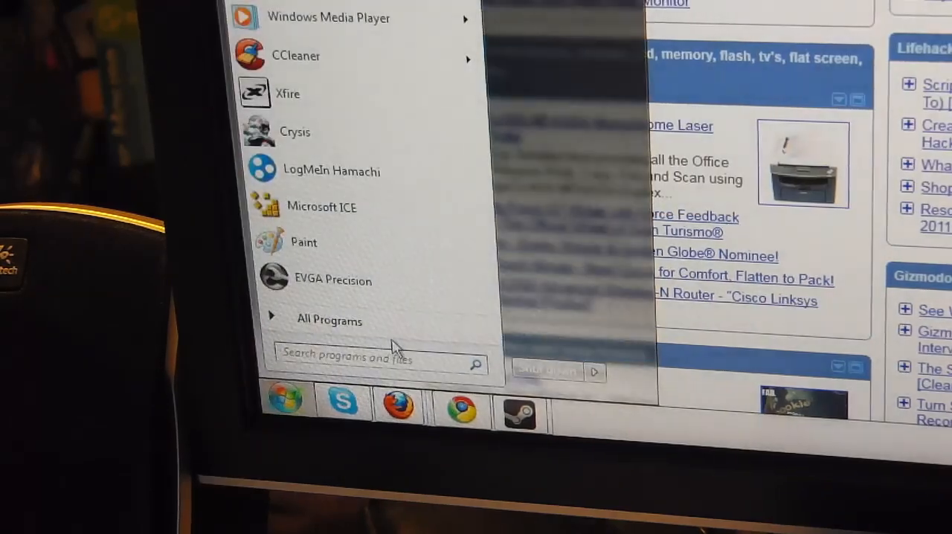
type("run")
key("Return")
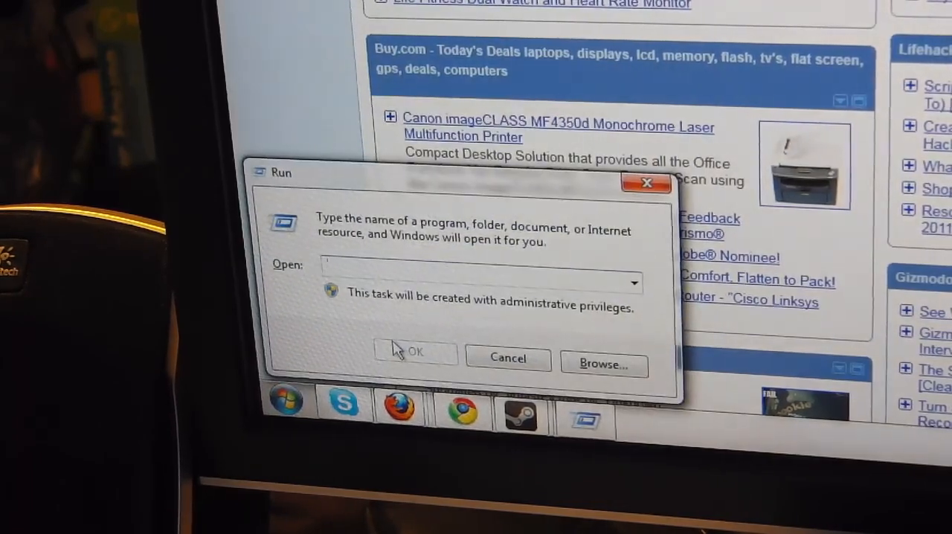
type("d")
key("Return")
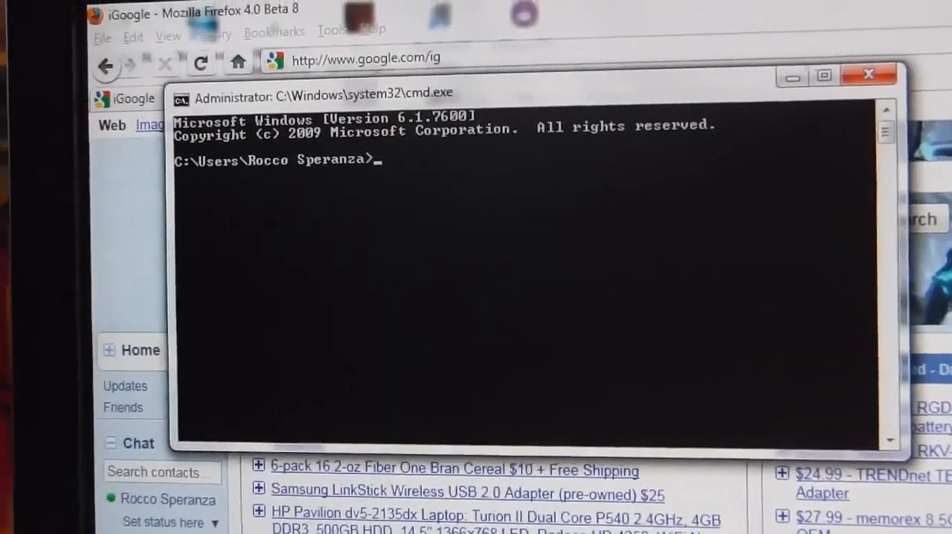
type("i")
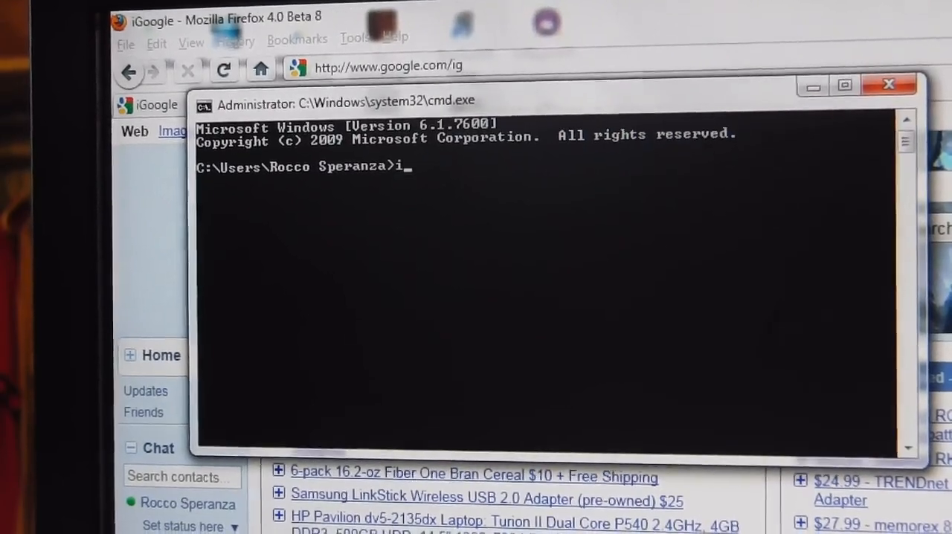
type("pcondi")
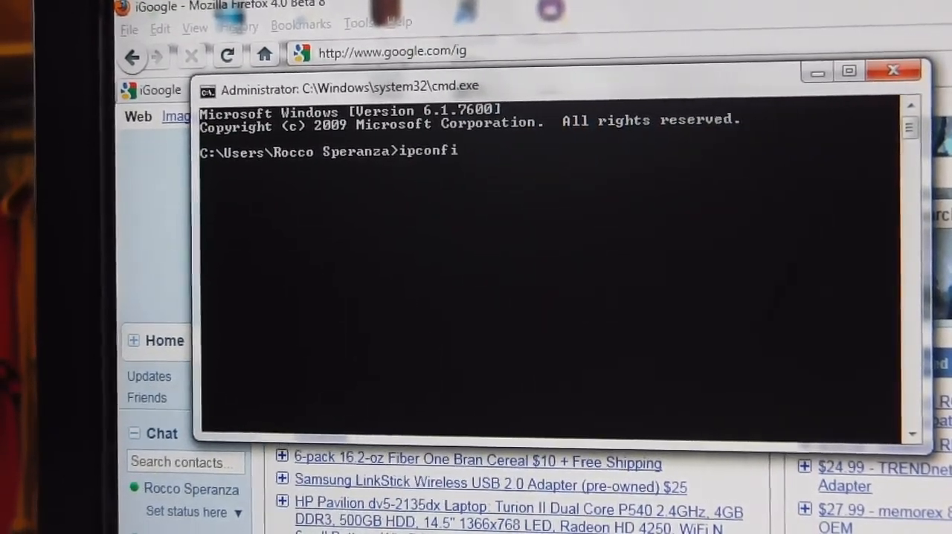
key("Return")
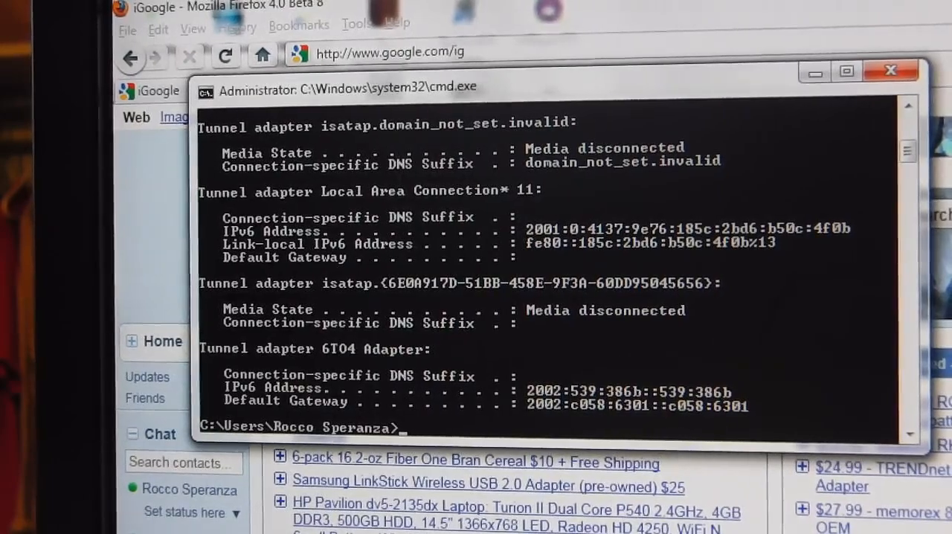
scroll(727, 308, "down", 1)
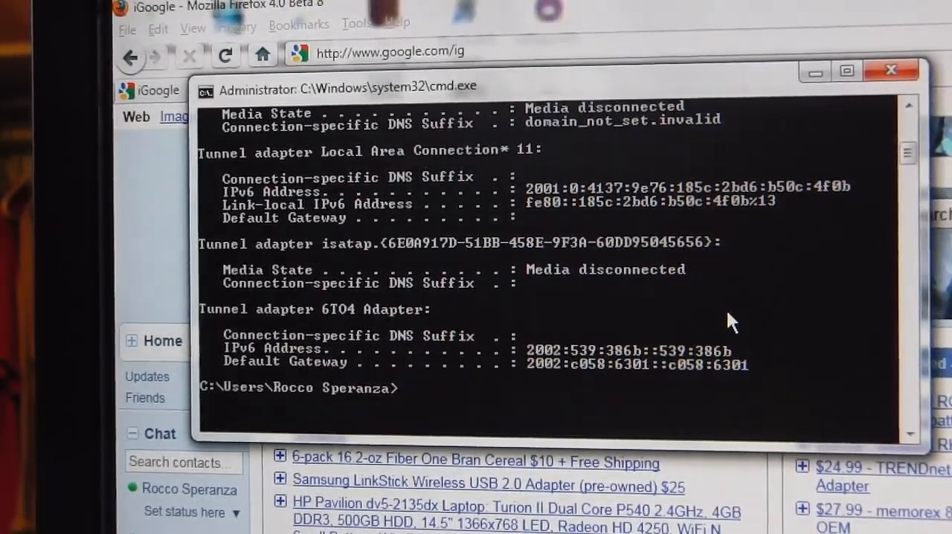
scroll(726, 309, "down", 2)
scroll(727, 308, "up", 3)
scroll(726, 308, "up", 2)
scroll(726, 308, "up", 1)
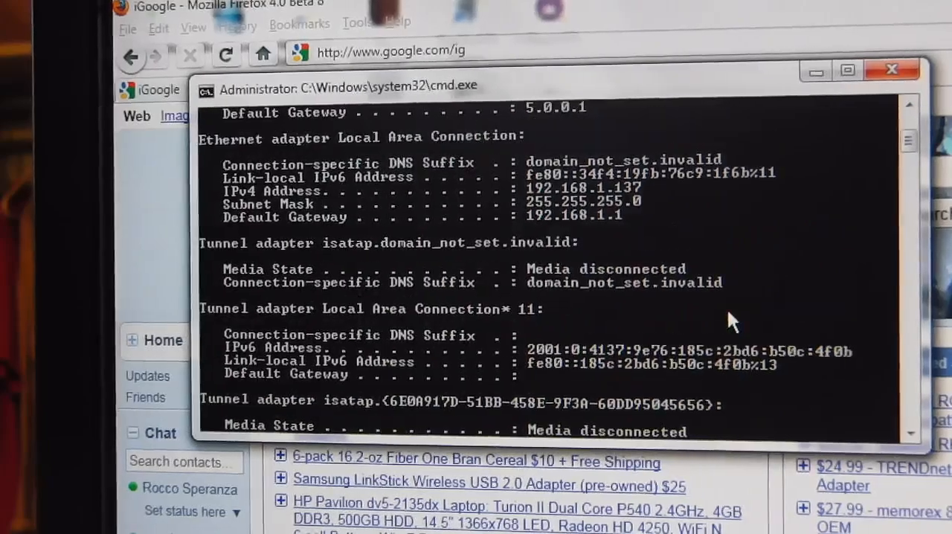
scroll(727, 308, "up", 1)
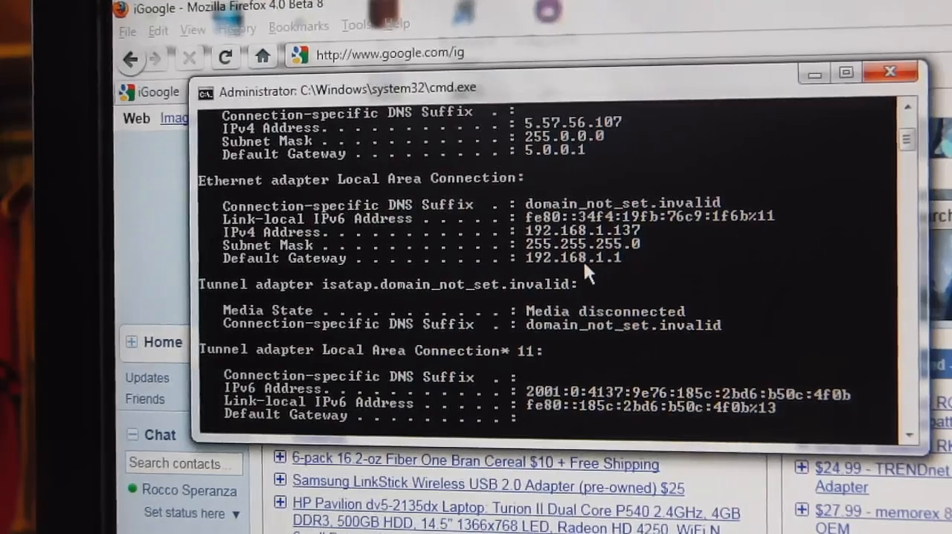
left_click(887, 77)
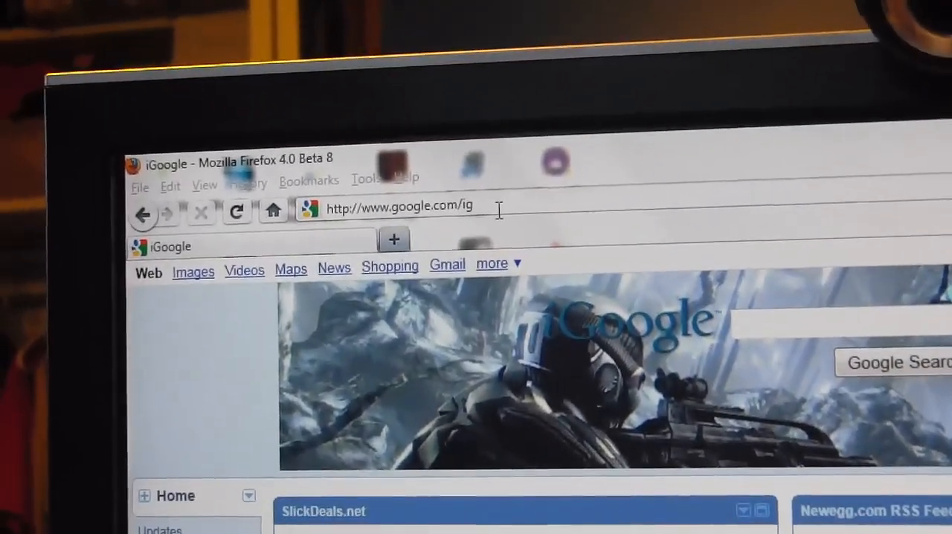
Replace Firefox's address with 192.168.1.1 and load the router login page
left_click_drag(499, 208, 313, 189)
key("BackSpace")
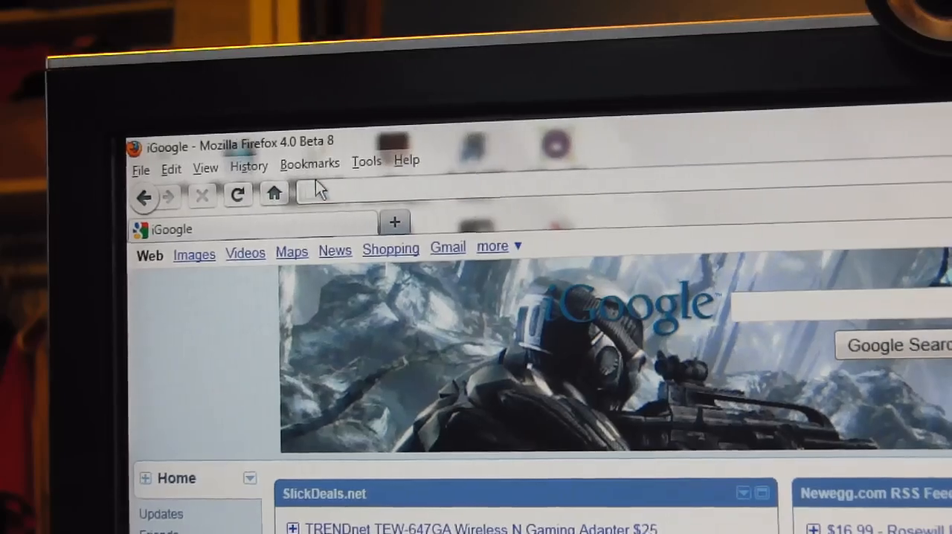
type("192.16")
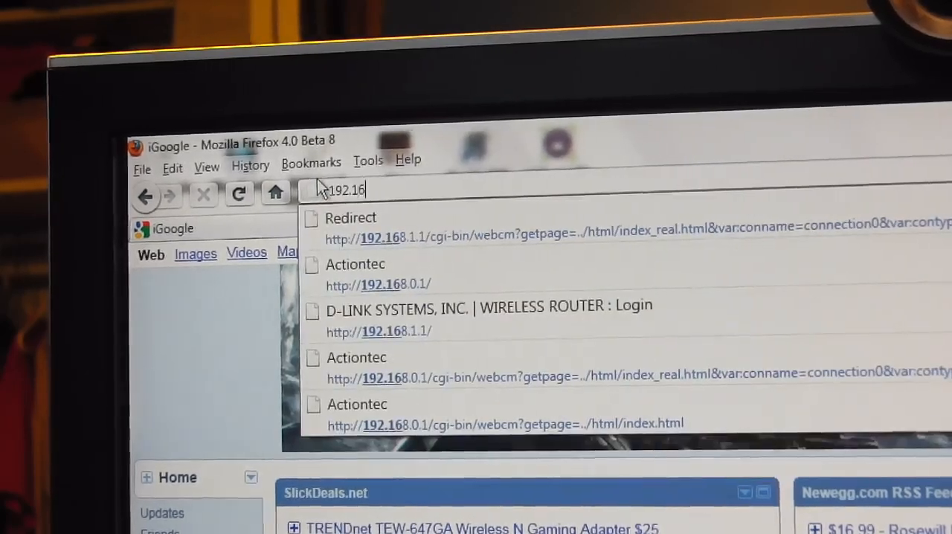
type("8.1.1")
key("Return")
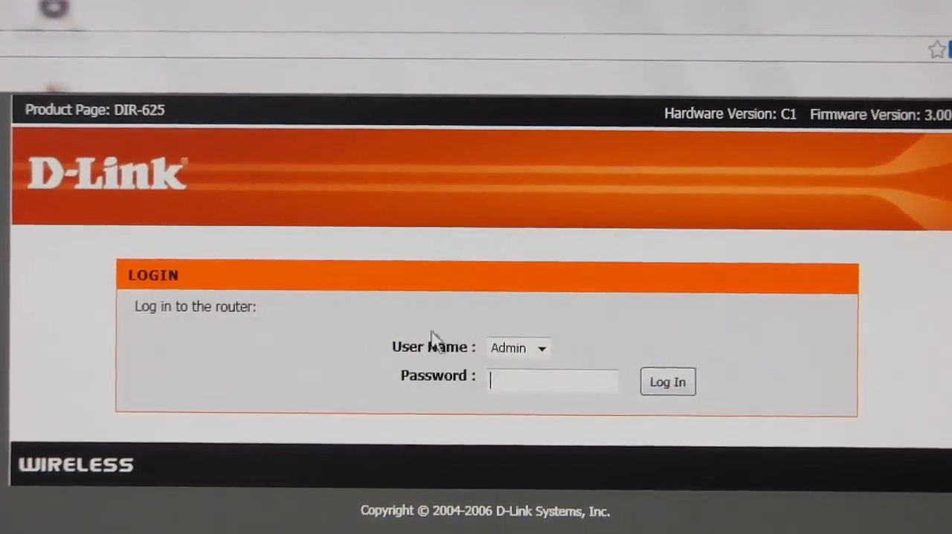
Log in to the DIR-625 router as Admin with its password
left_click(543, 350)
left_click(619, 350)
left_click(590, 380)
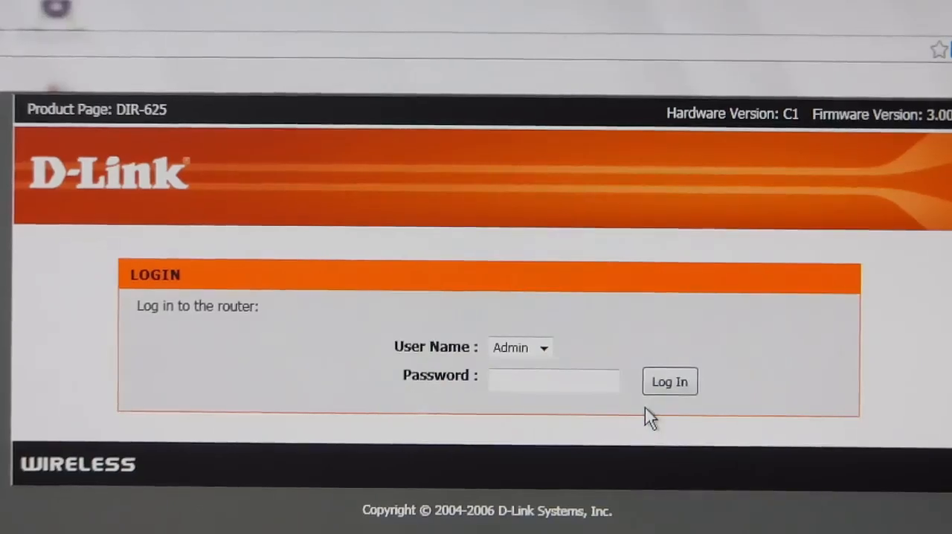
left_click(664, 386)
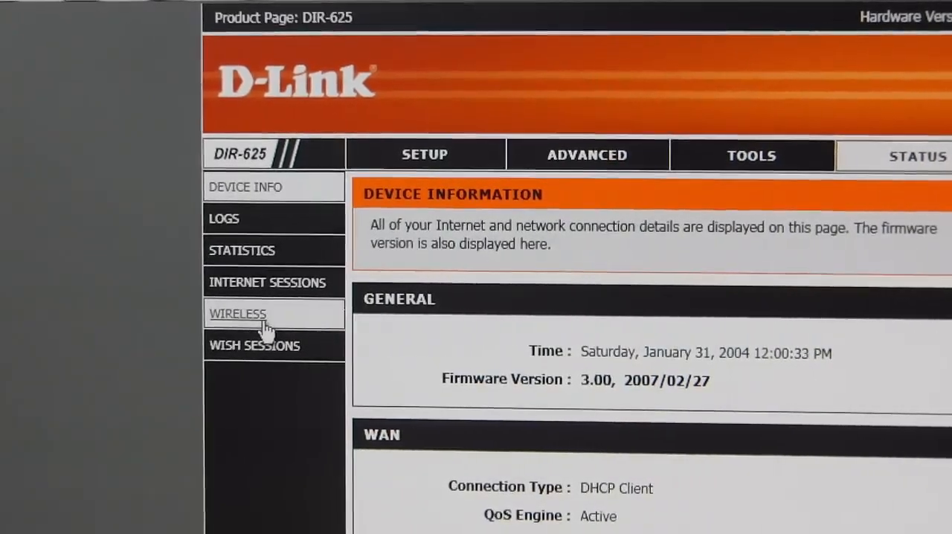
Navigate via Status Wireless and Setup Wireless Settings to launch the Wireless Network Setup Wizard
left_click(267, 329)
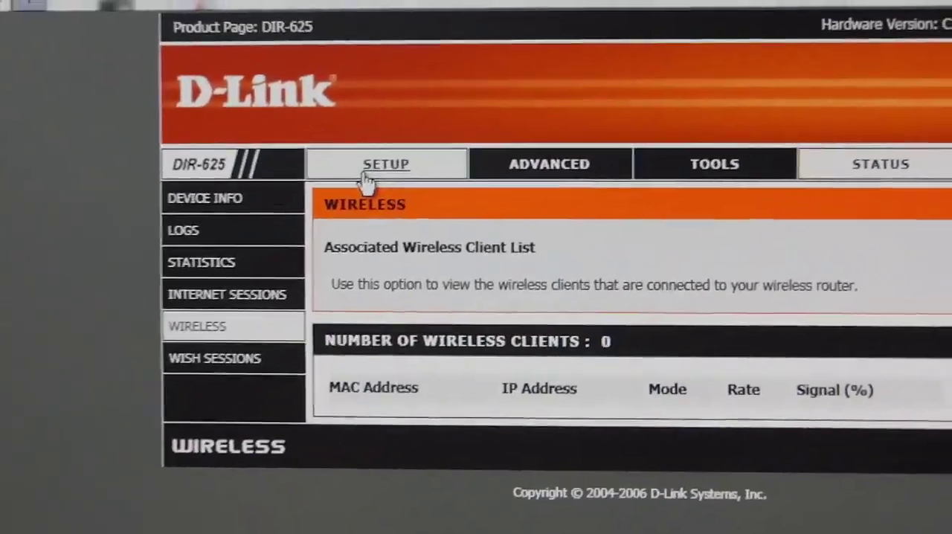
left_click(402, 152)
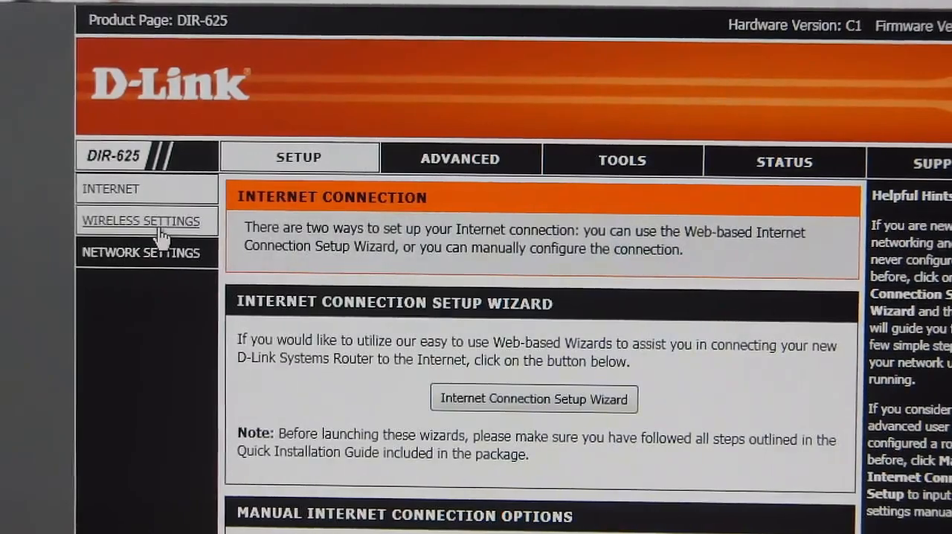
left_click(162, 236)
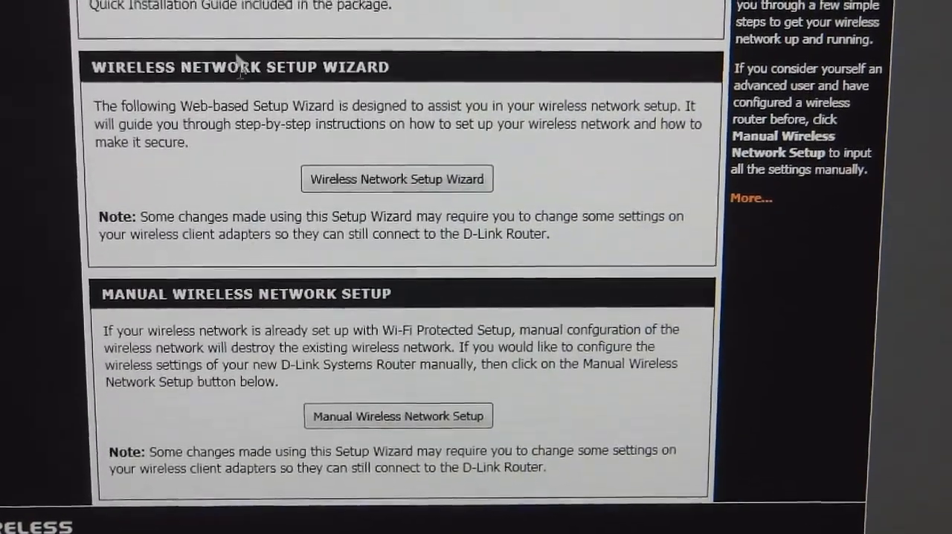
left_click(371, 182)
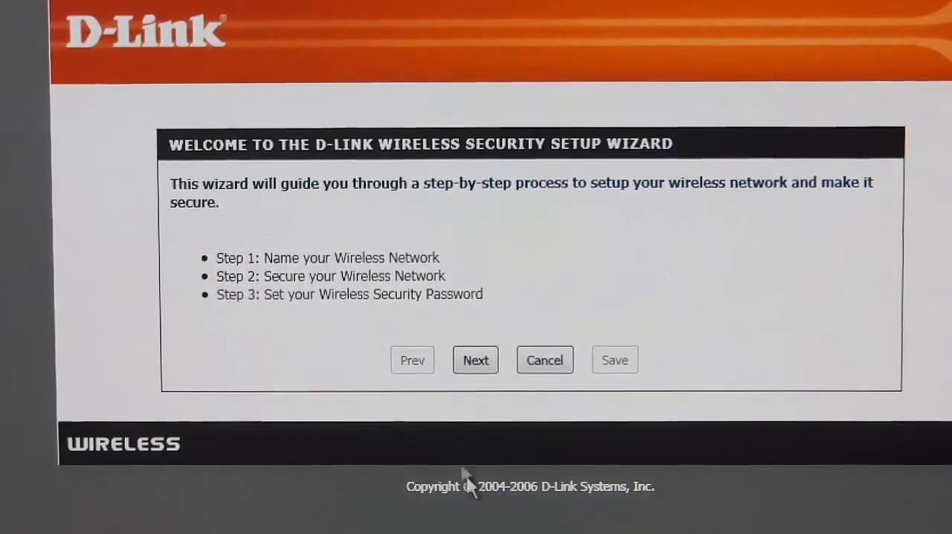
Advance the wireless wizard keeping Speranza Home as the SSID, toward the WPA2 security level
left_click(478, 360)
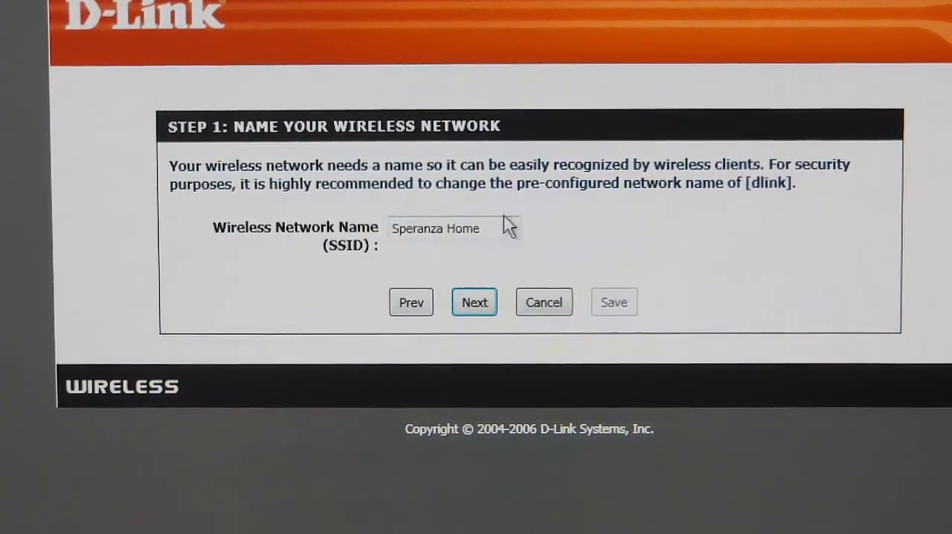
left_click(476, 232)
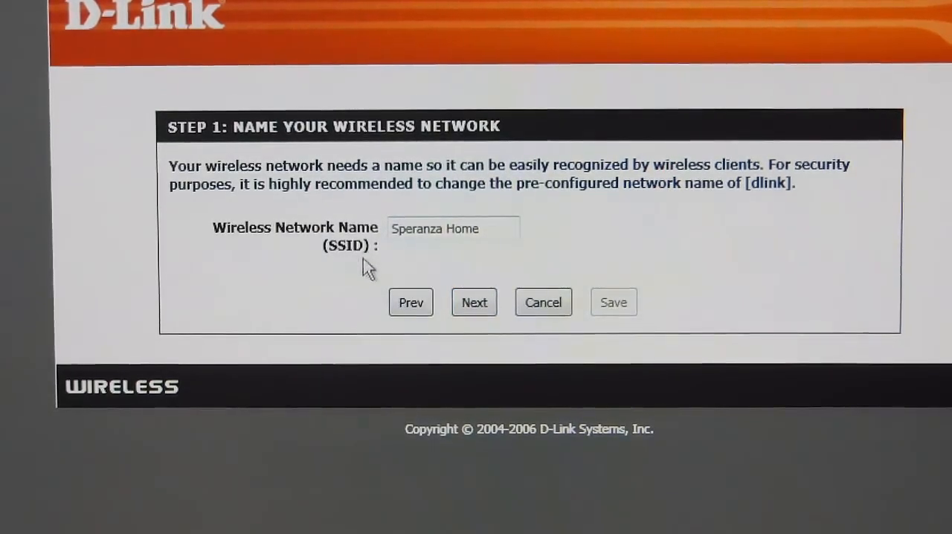
left_click(472, 304)
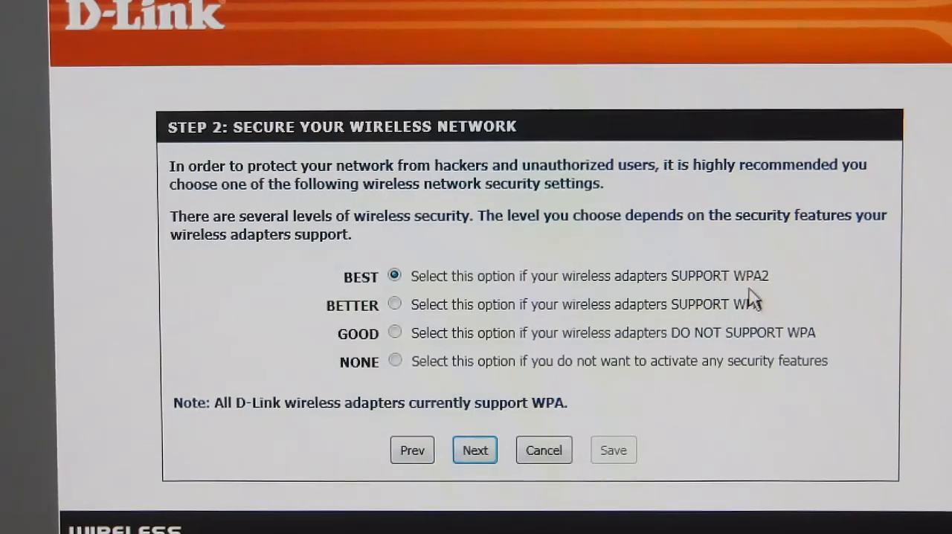
Confirm WPA2 security and finish the wizard to reach the settings summary
left_click(487, 452)
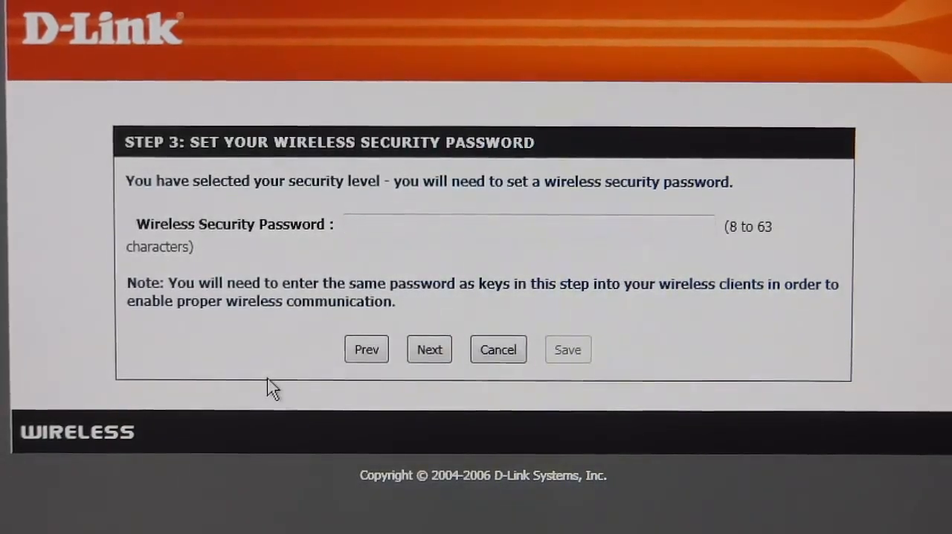
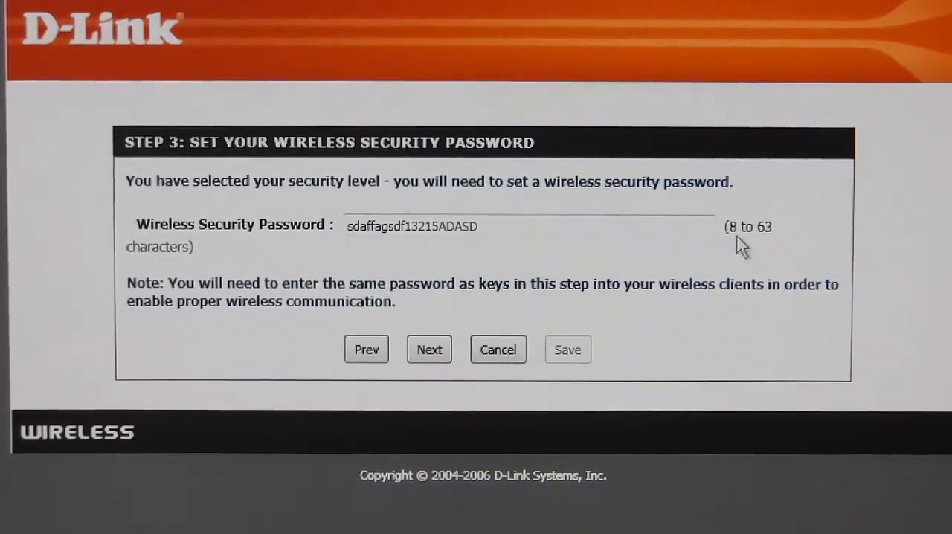
left_click(788, 240)
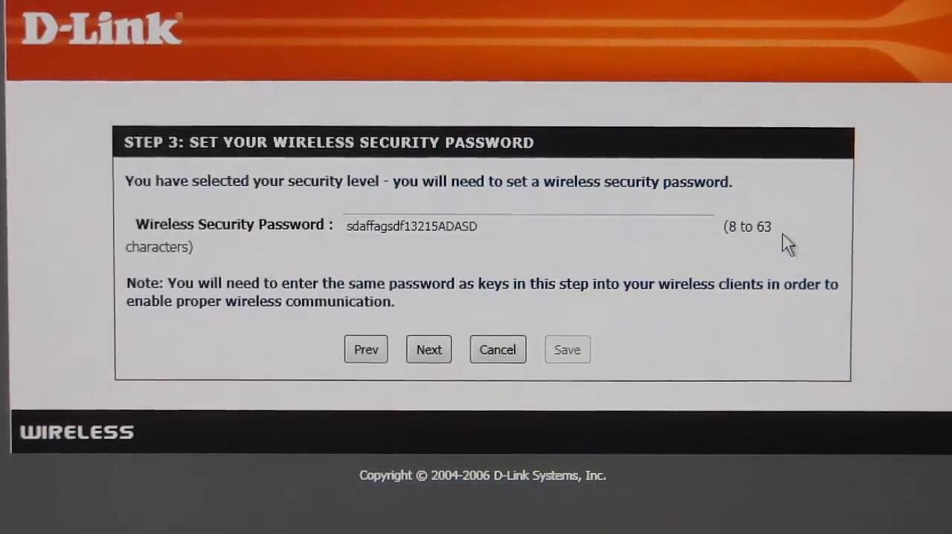
left_click(437, 356)
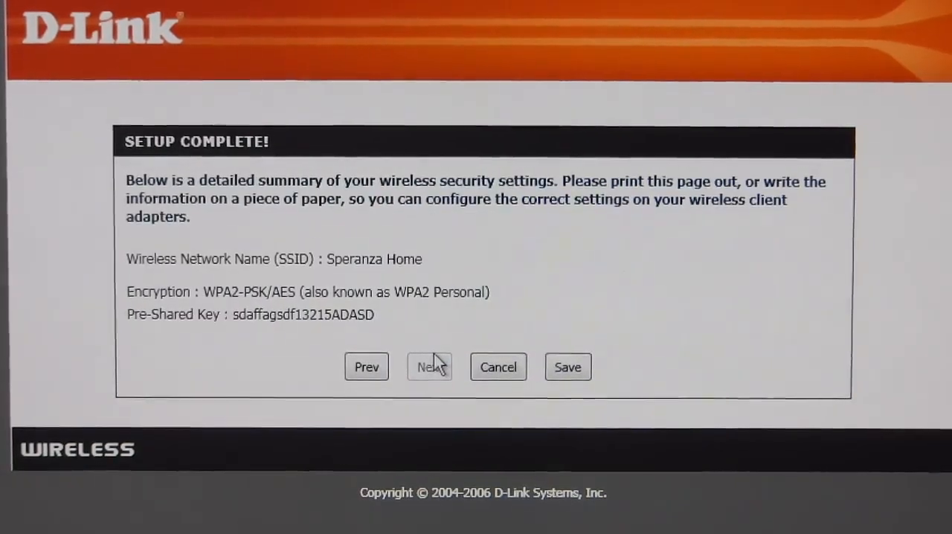
Highlight the pre-shared key, encryption type and full wireless summary for review
left_click_drag(258, 316, 408, 312)
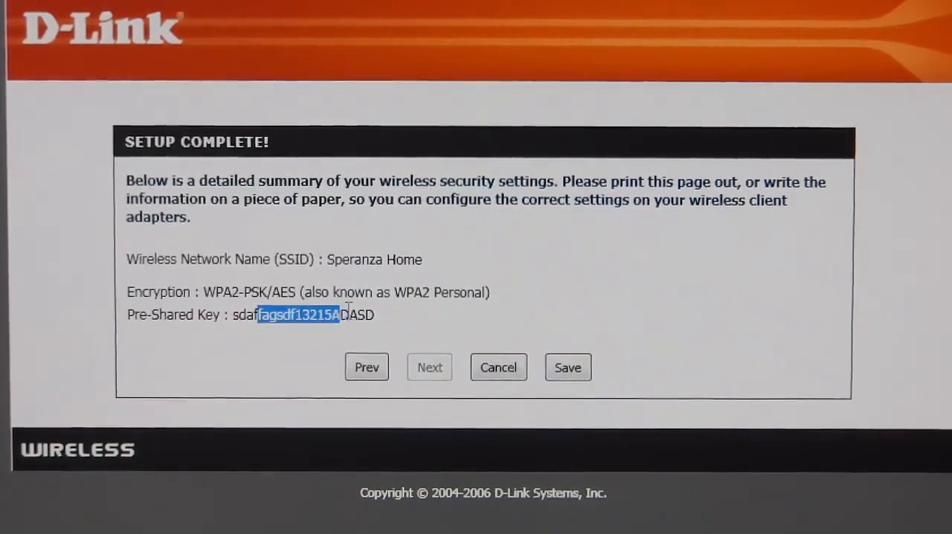
left_click(427, 324)
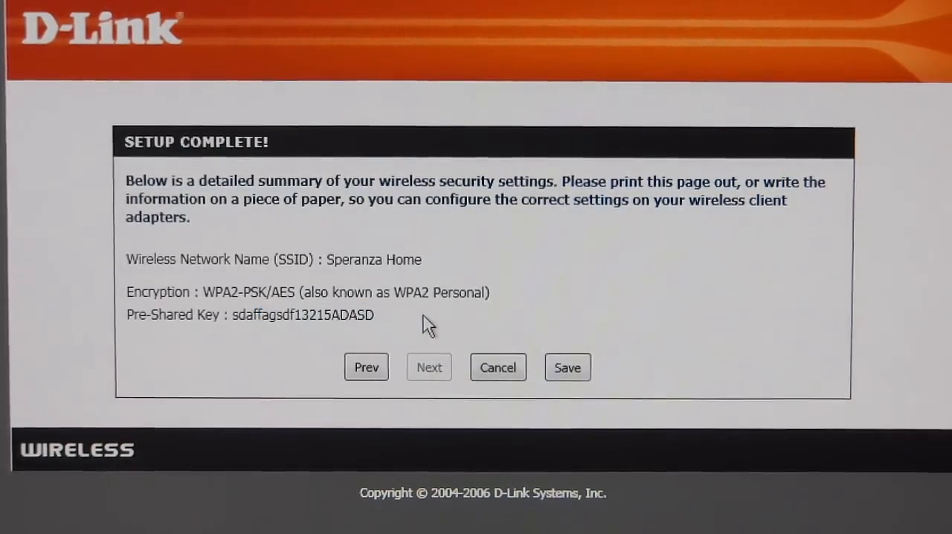
left_click_drag(214, 292, 436, 293)
left_click_drag(374, 315, 116, 260)
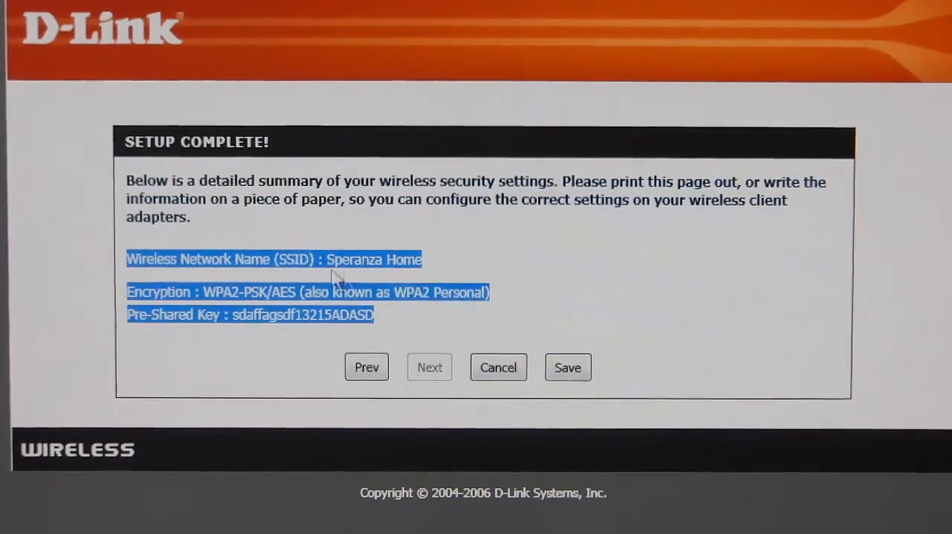
left_click(481, 304)
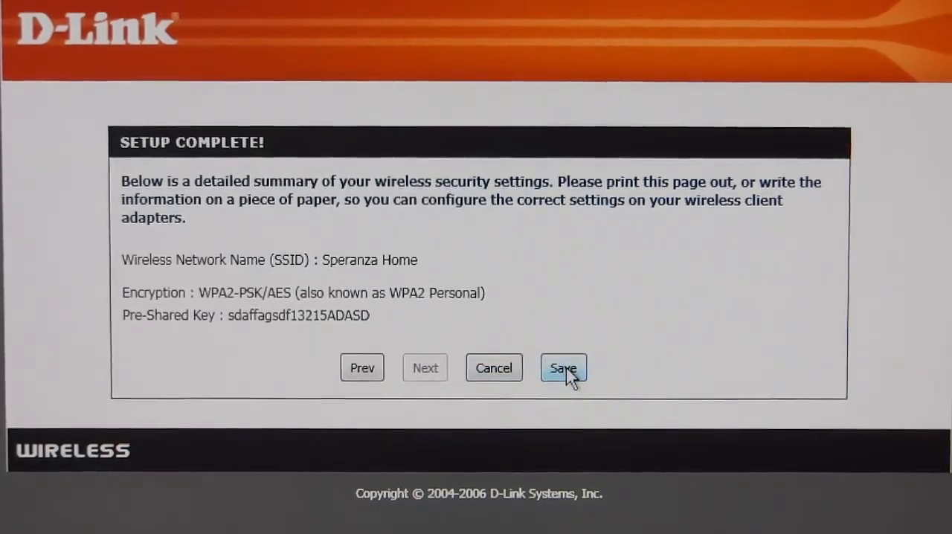
Cancel the completed wizard, abandon its changes and go to manual wireless setup
left_click(512, 369)
left_click(430, 421)
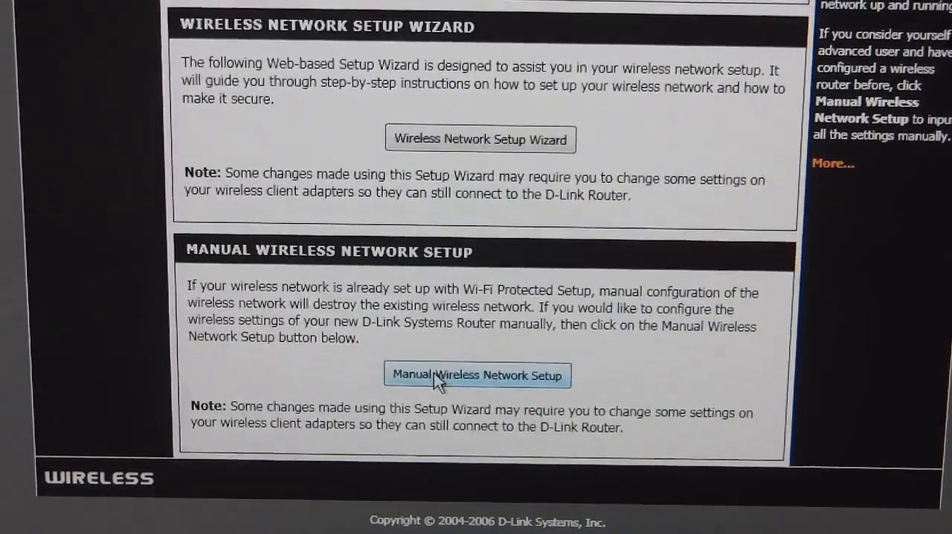
left_click(435, 378)
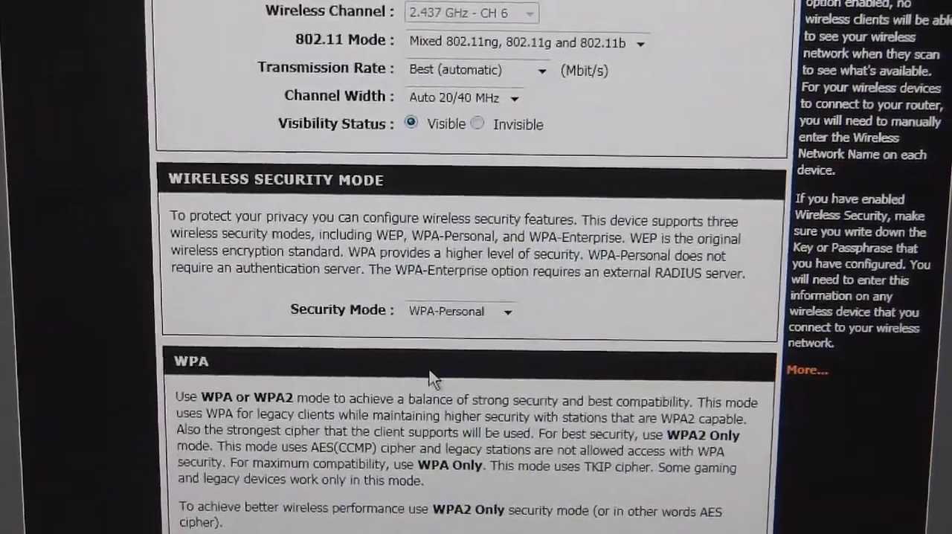
scroll(433, 380, "up", 1)
scroll(434, 379, "up", 2)
scroll(434, 380, "up", 2)
scroll(434, 380, "up", 1)
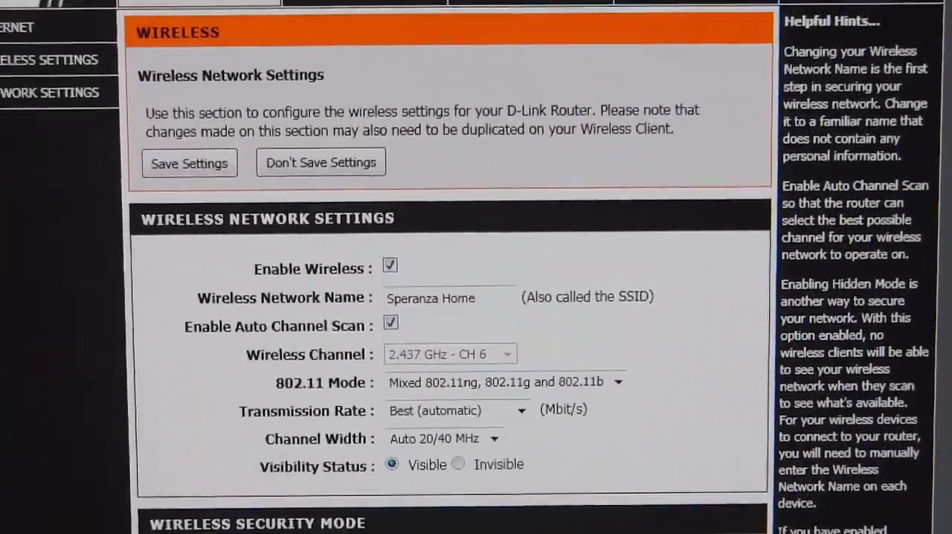
scroll(500, 308, "down", 1)
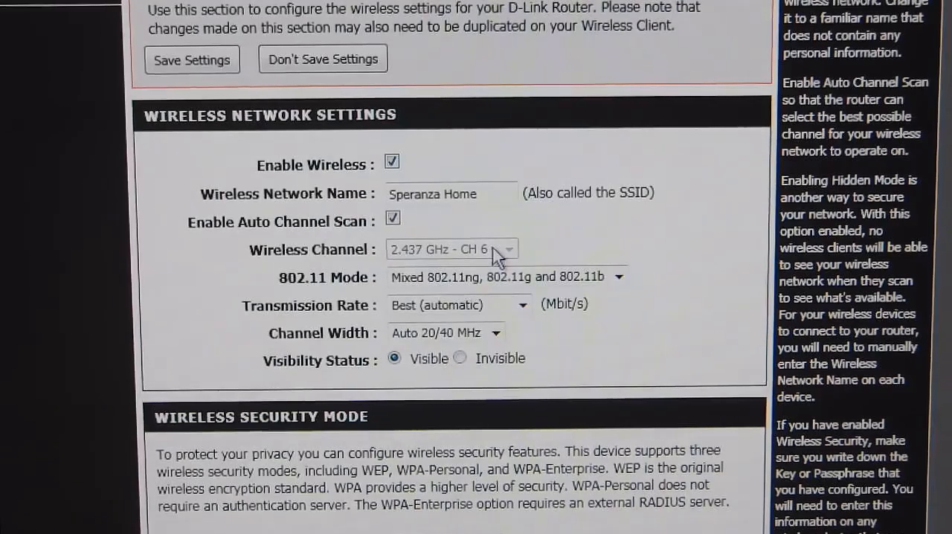
Review the 802.11 mode choices and keep the mixed 802.11ng/g/b mode
left_click(519, 283)
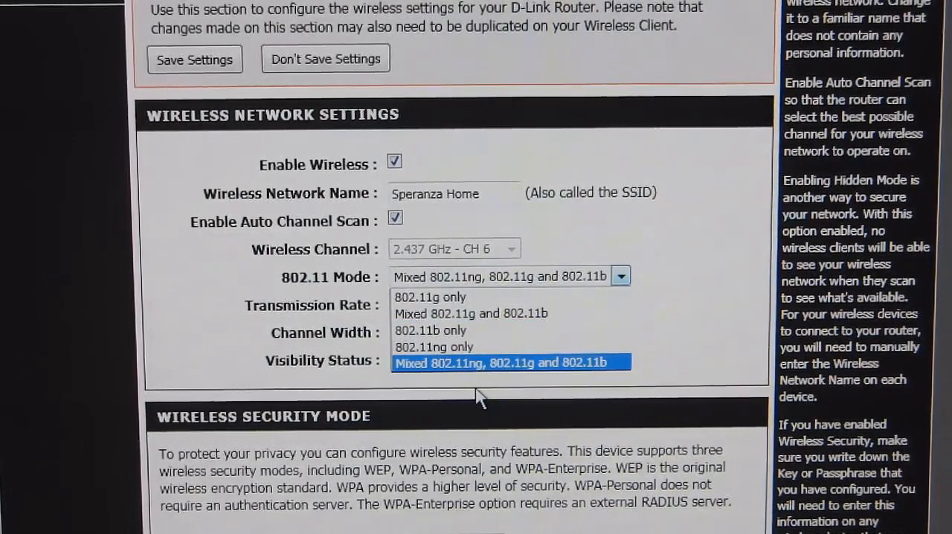
left_click(570, 450)
scroll(454, 267, "down", 3)
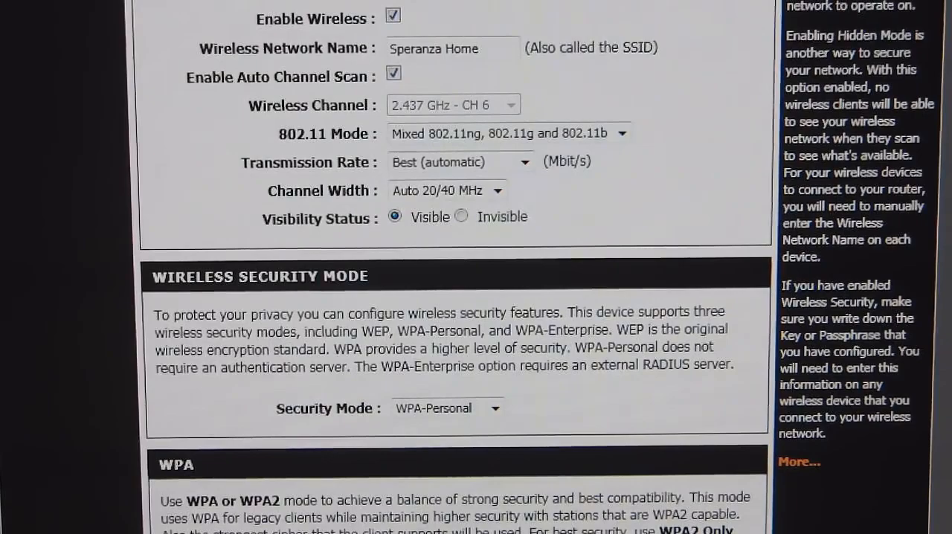
left_click(492, 408)
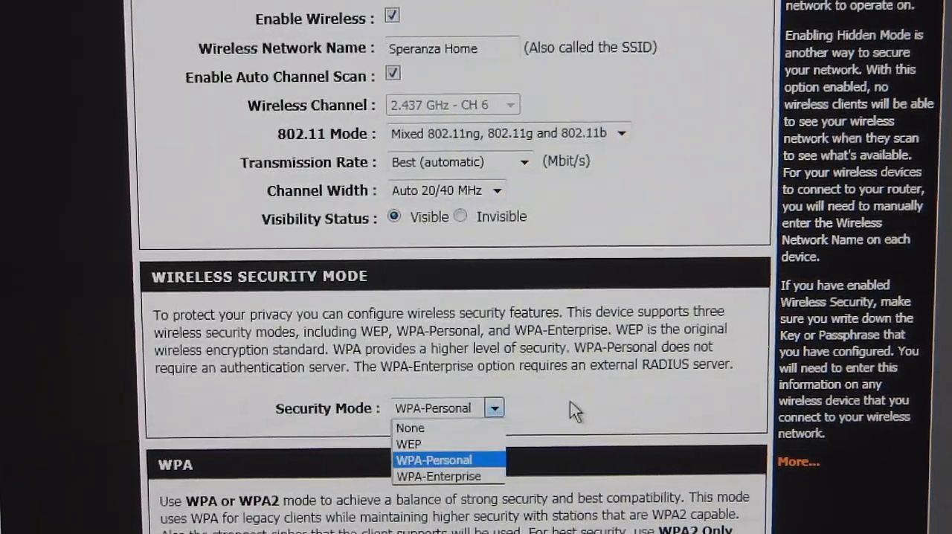
left_click(570, 403)
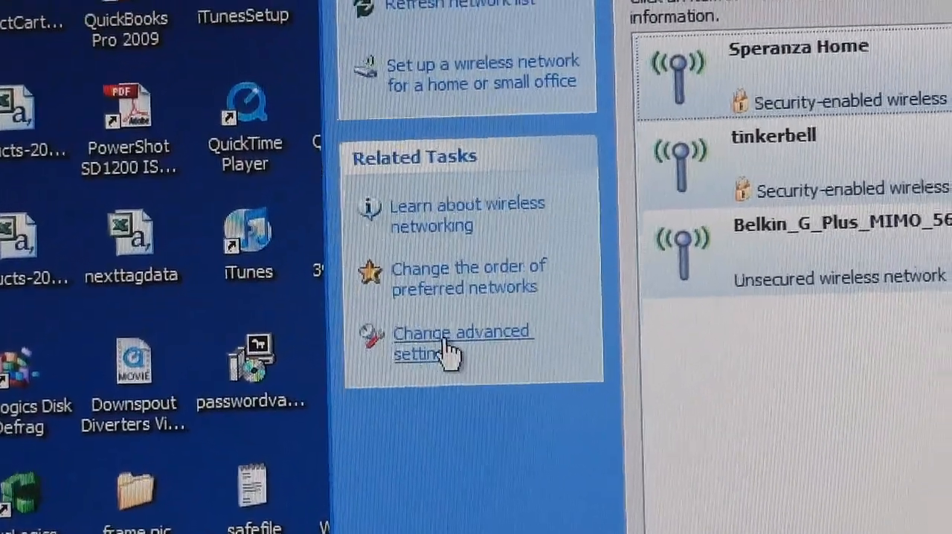
left_click(446, 335)
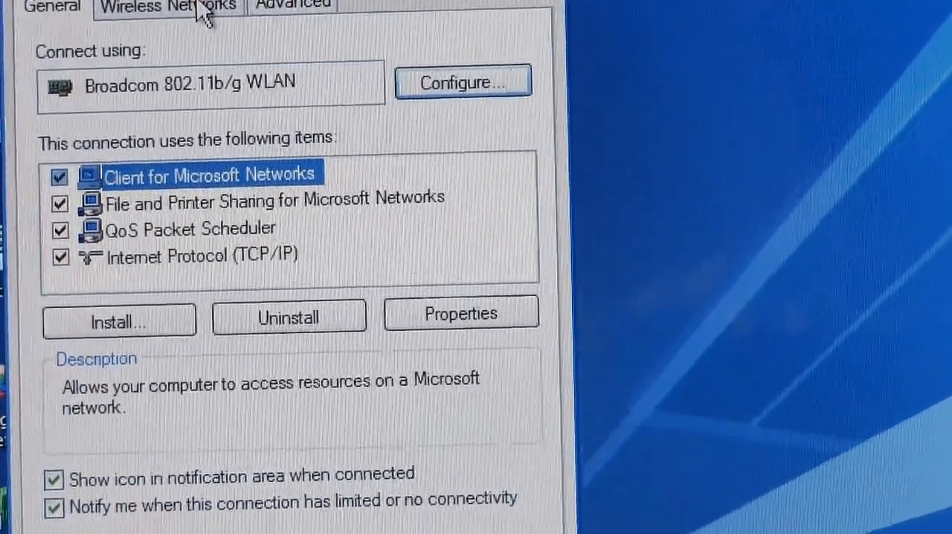
On the Wireless Networks tab select Speranza Home and add a new preferred network
left_click(201, 8)
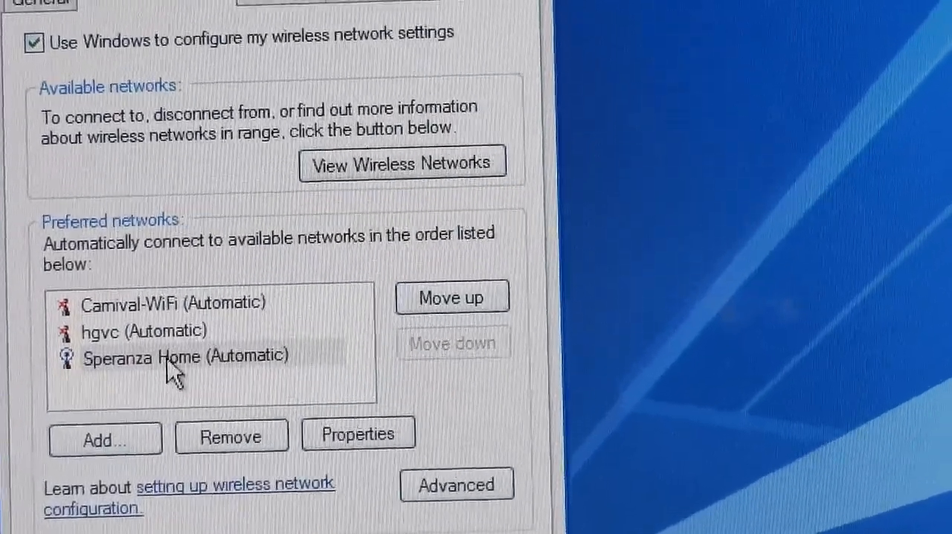
left_click(171, 351)
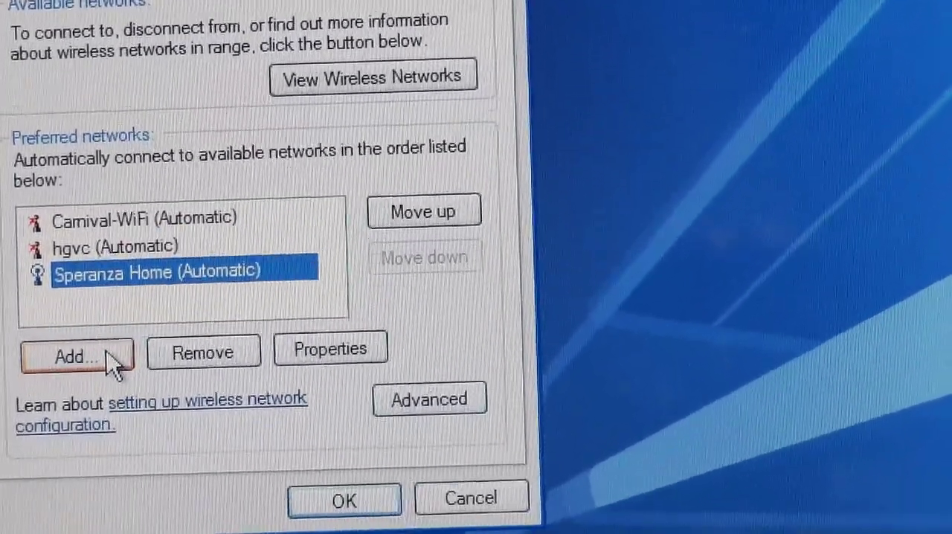
left_click(106, 360)
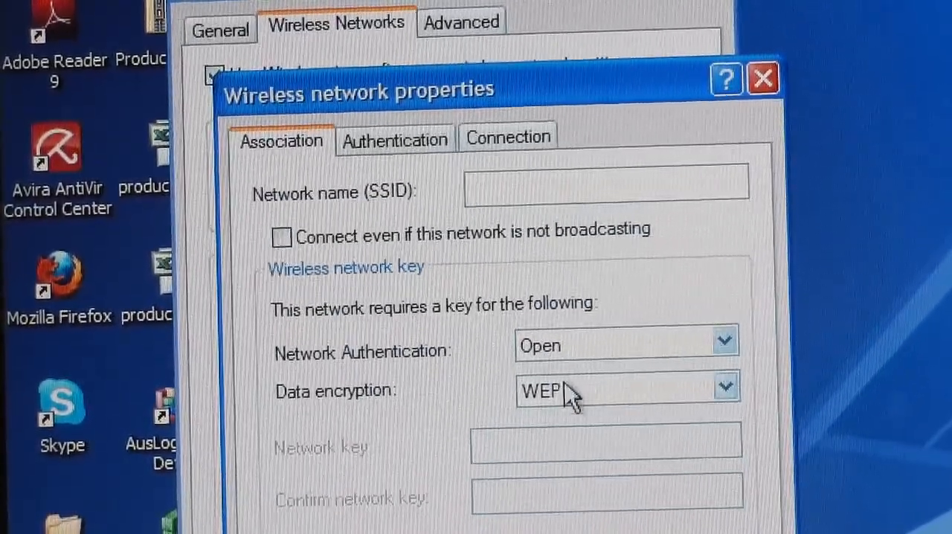
Set network authentication to WPA2 with AES encryption, then close the properties form
left_click(570, 393)
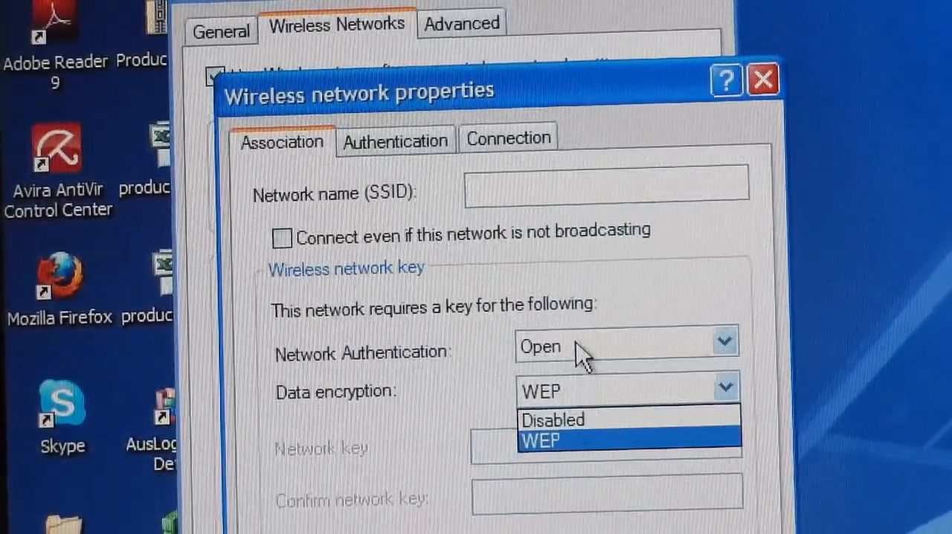
left_click(578, 351)
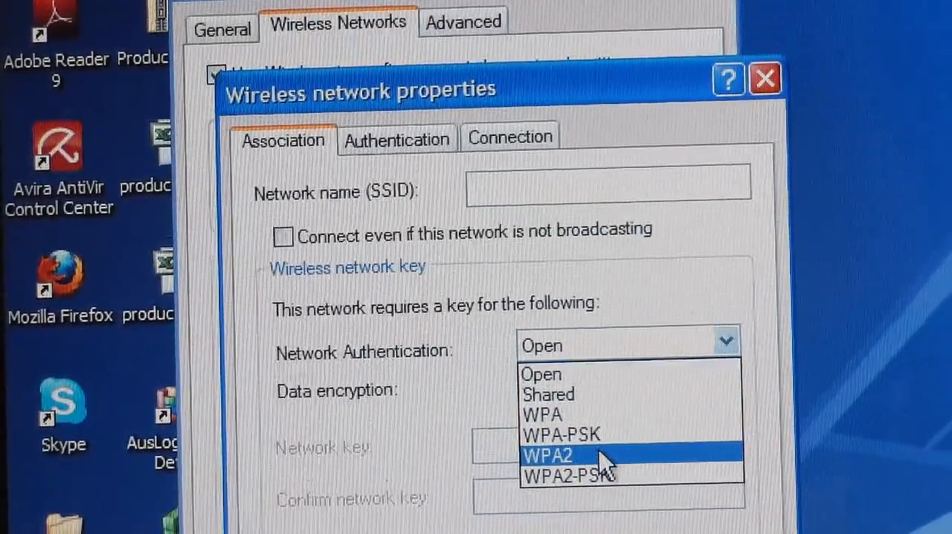
left_click(603, 457)
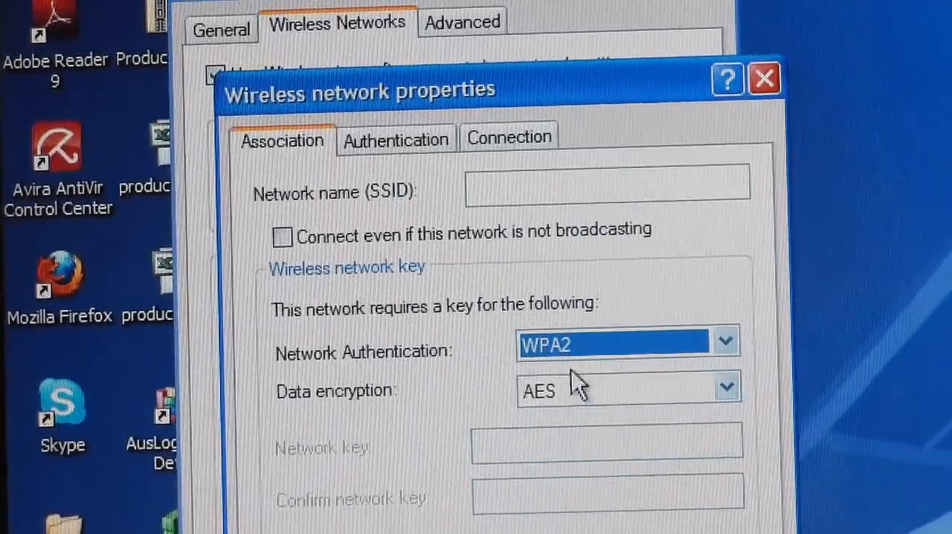
left_click(578, 353)
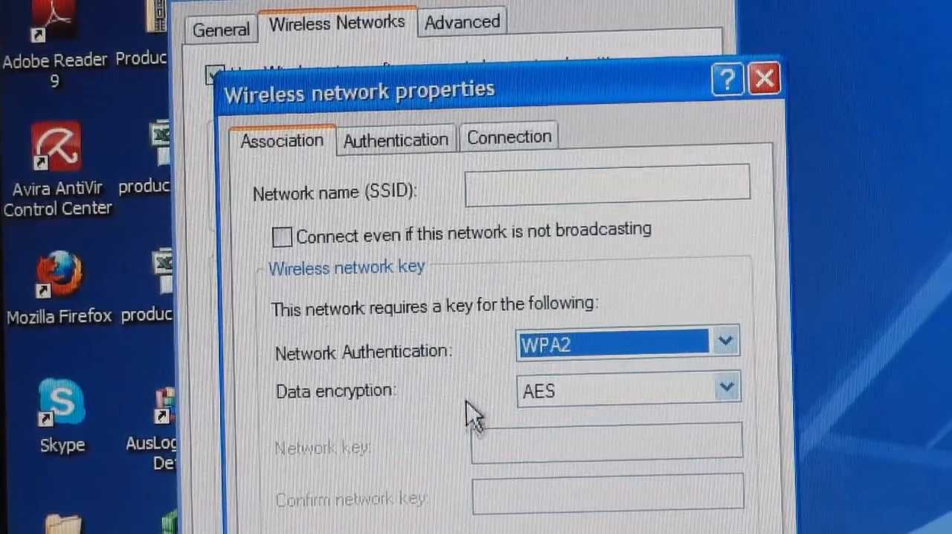
left_click(541, 401)
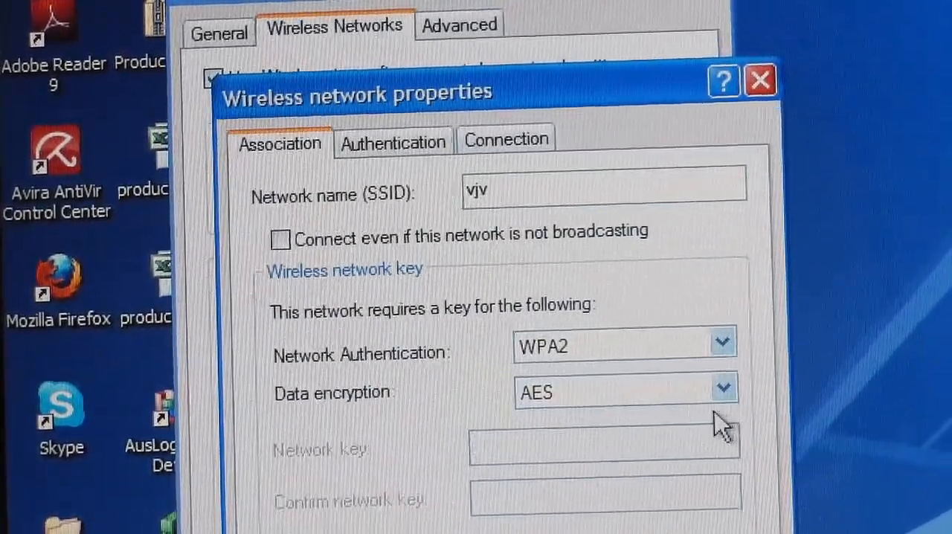
left_click(674, 341)
left_click(669, 346)
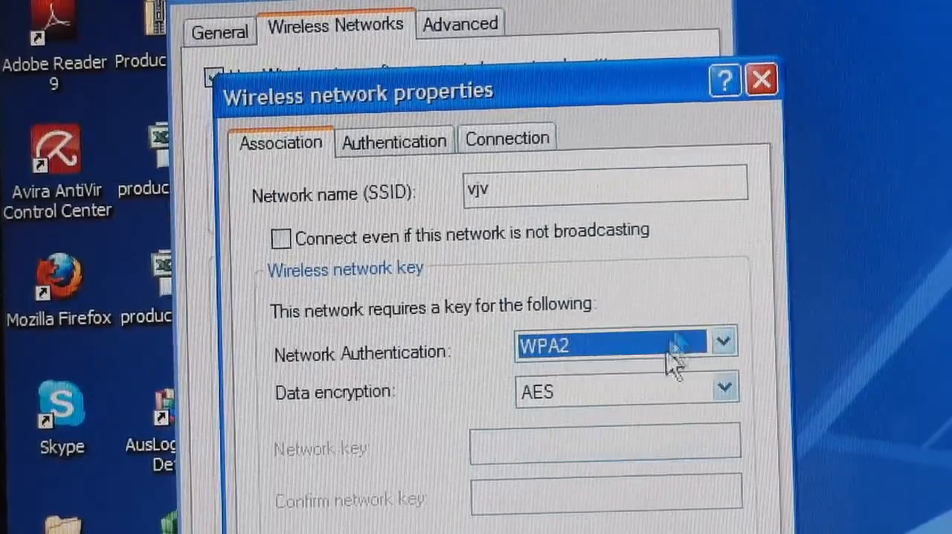
key("Return")
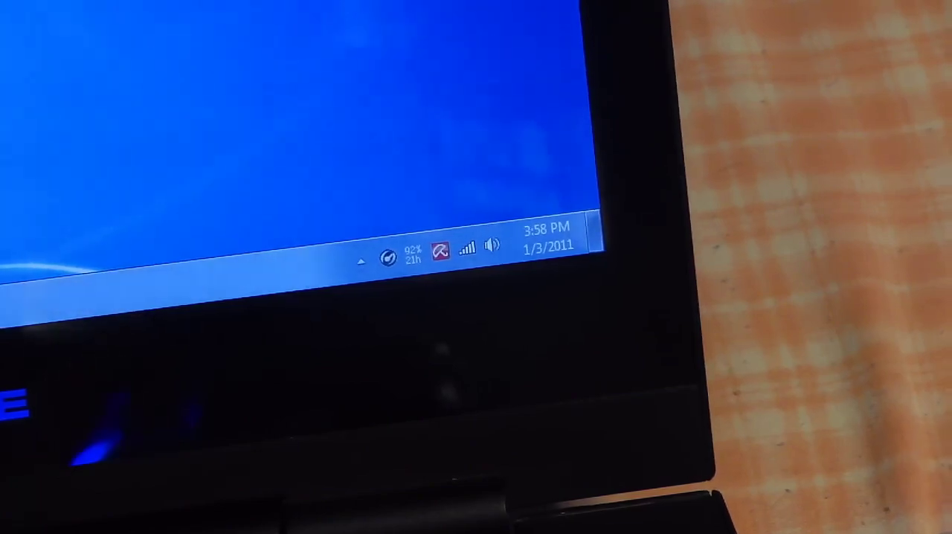
From Network and Sharing Center reach Manage wireless networks and choose manual profile creation
right_click(476, 255)
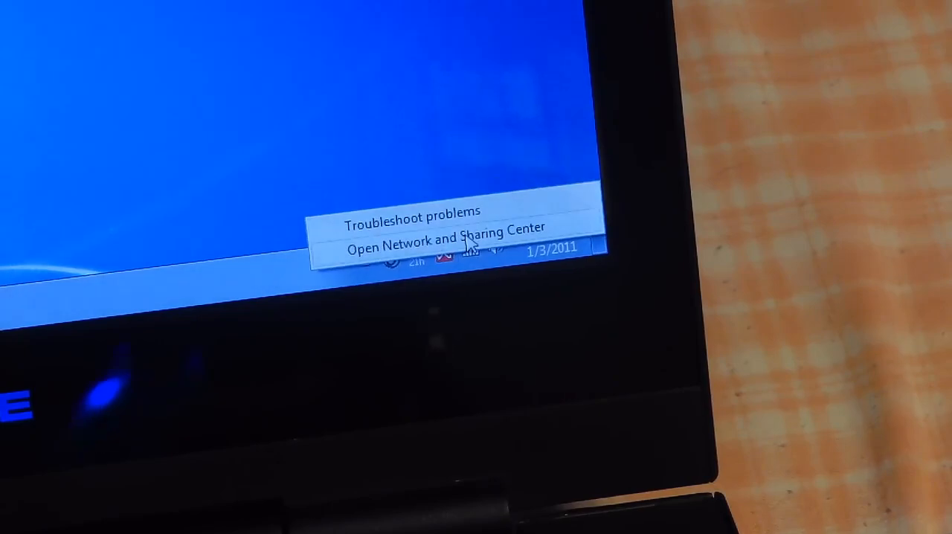
left_click(468, 240)
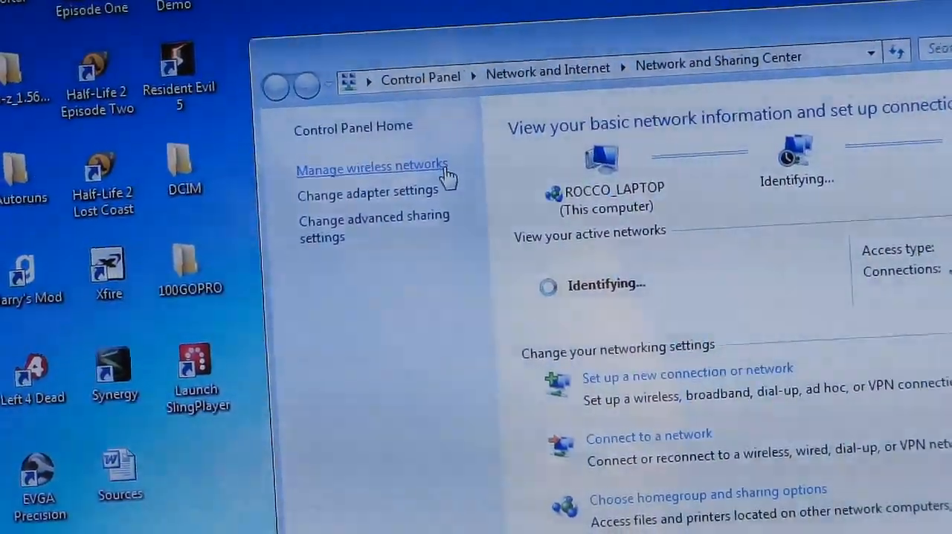
left_click(445, 170)
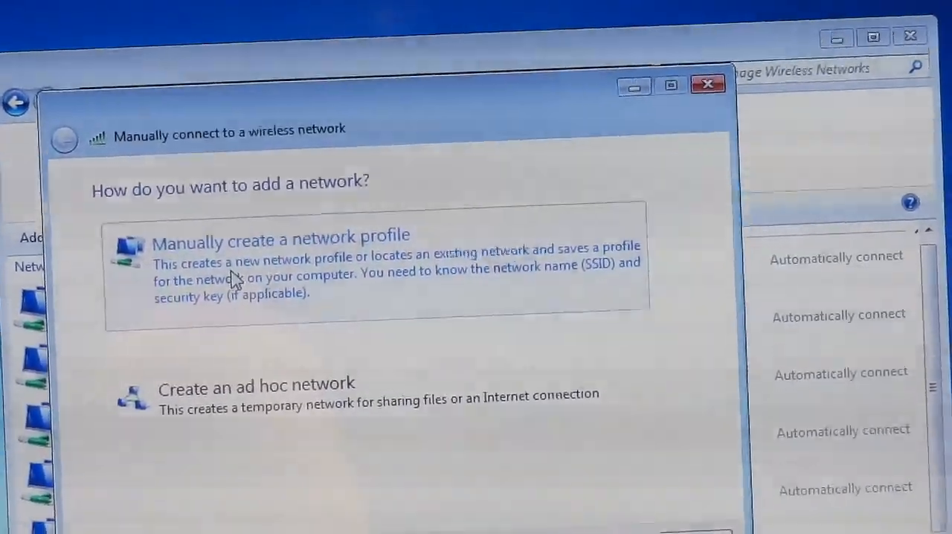
left_click(249, 294)
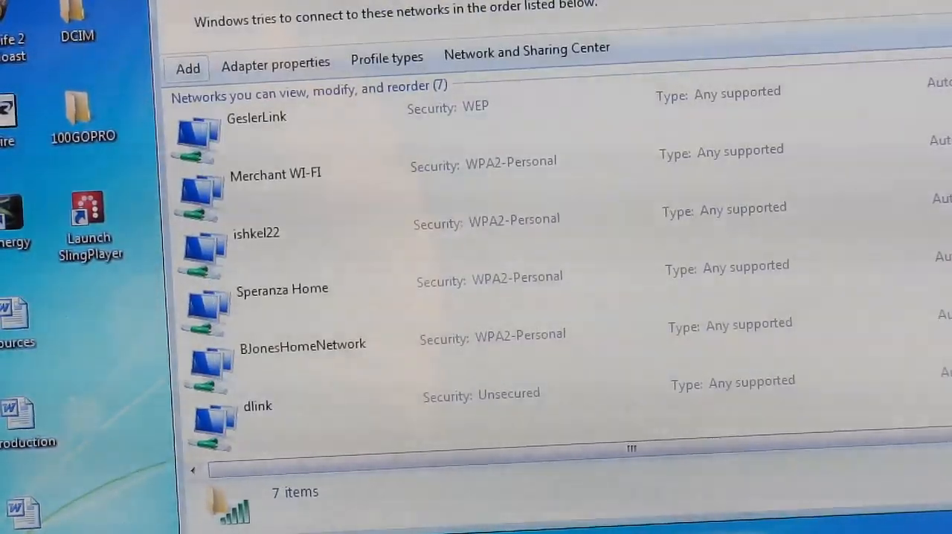
Close the Manage Wireless Networks window with Alt+F4
key("alt+F4")
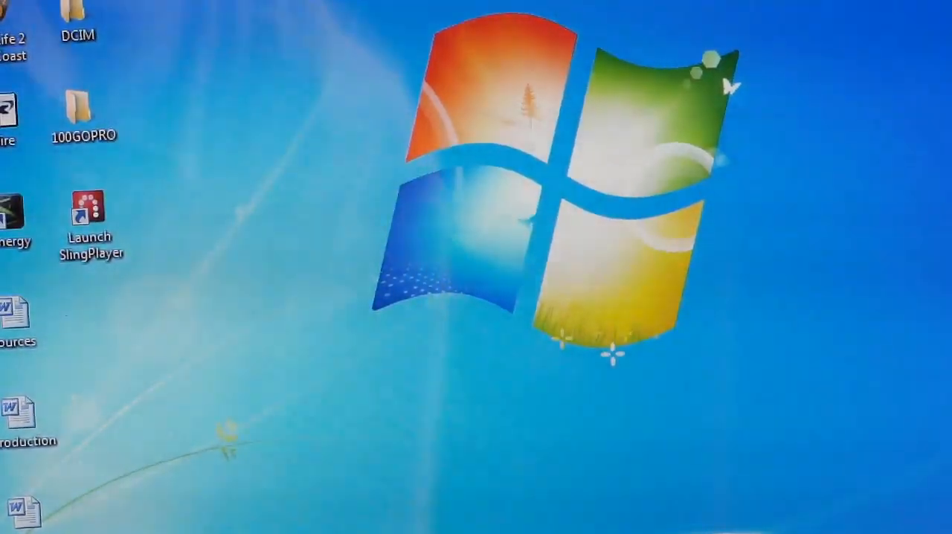